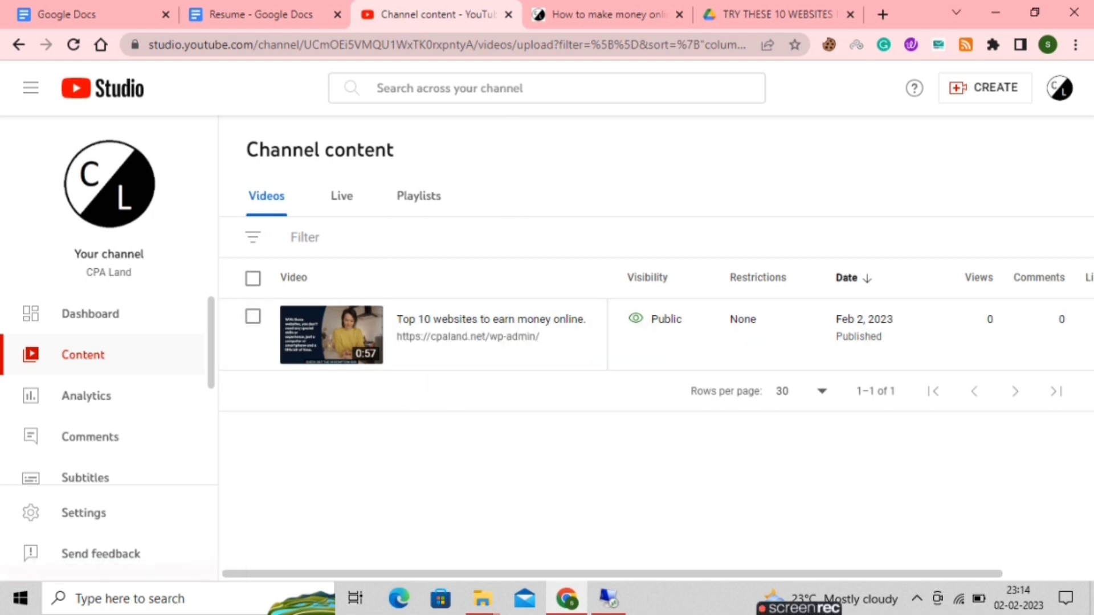
# Review the cpaland.net article about the best website for students, including its image and Visit Site link
pyautogui.click(601, 15)
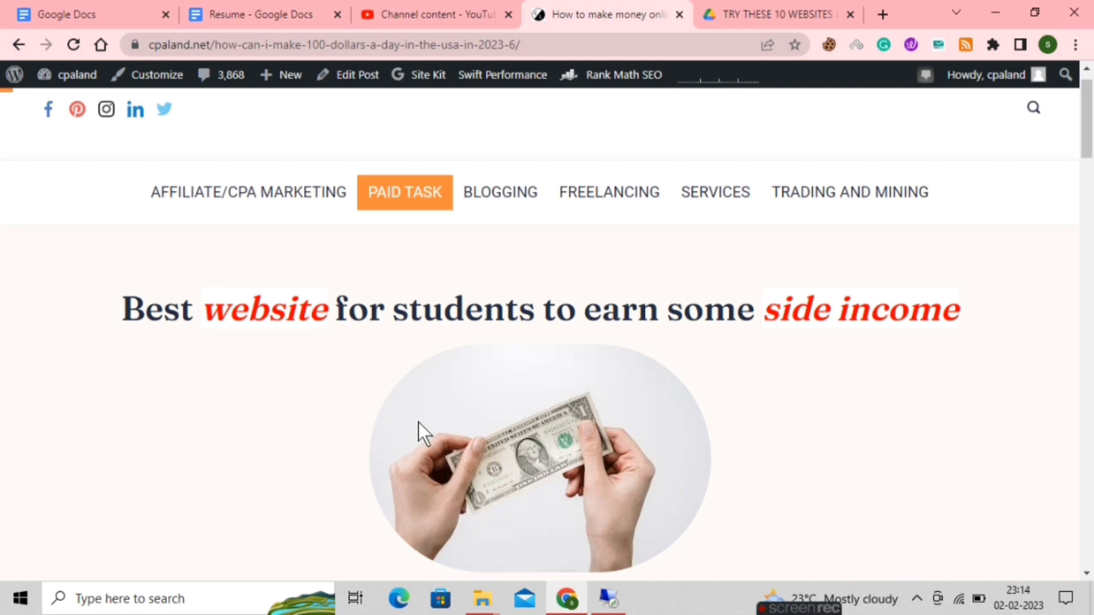
pyautogui.scroll(-1, 418, 422)
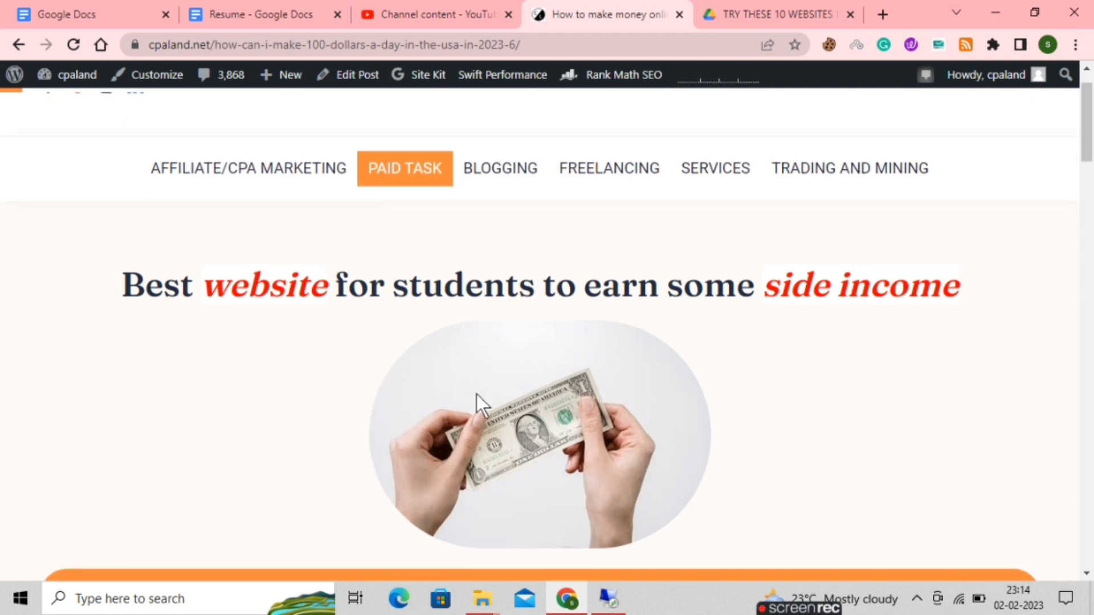
pyautogui.scroll(-2, 460, 378)
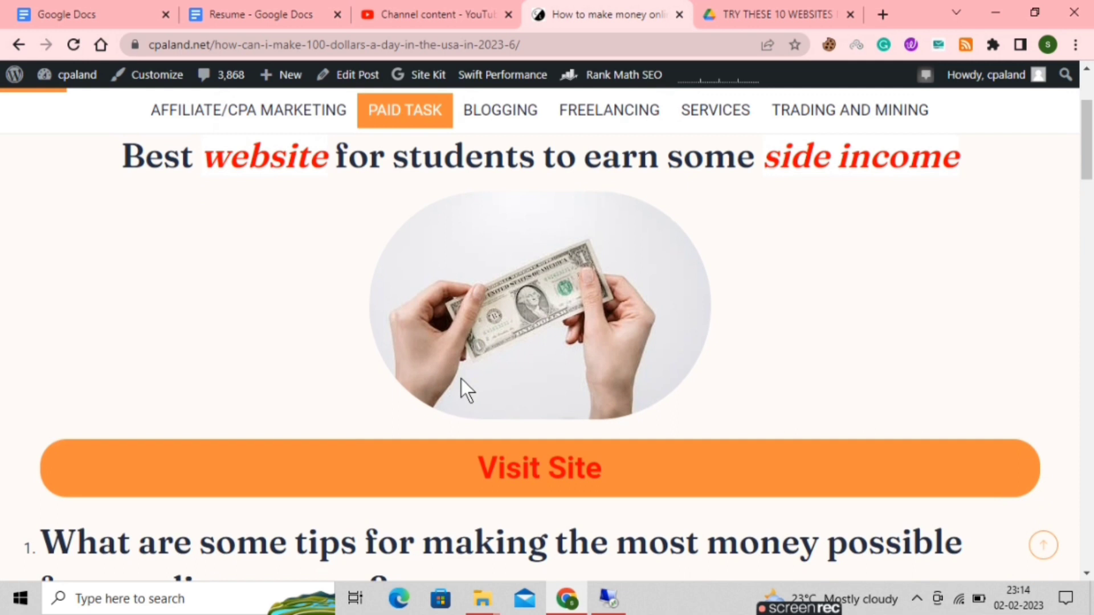
pyautogui.scroll(3, 460, 378)
pyautogui.scroll(-3, 461, 379)
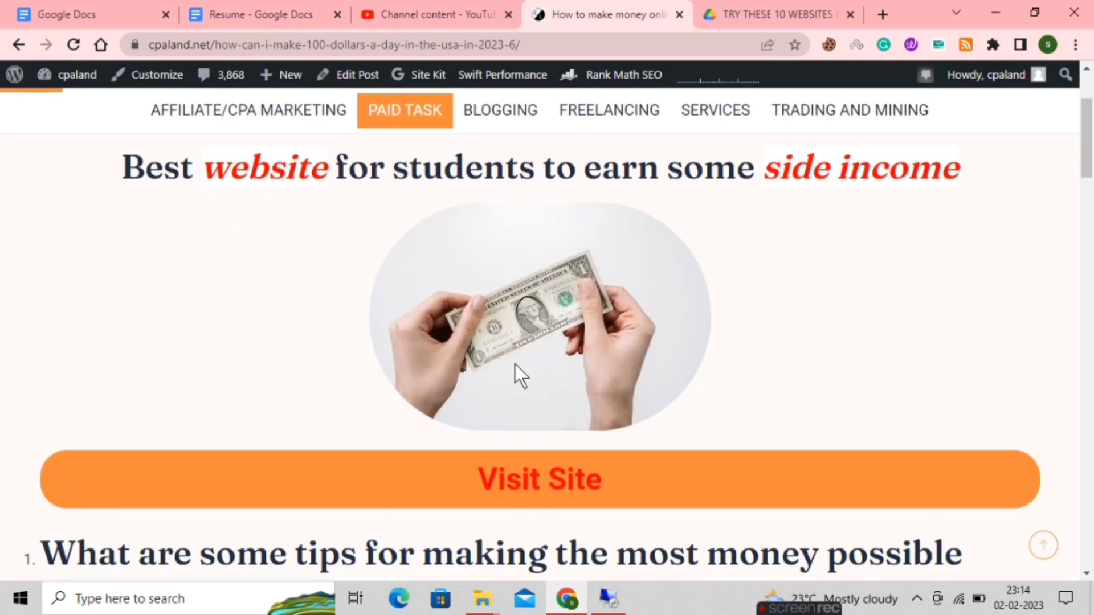
pyautogui.scroll(-1, 514, 368)
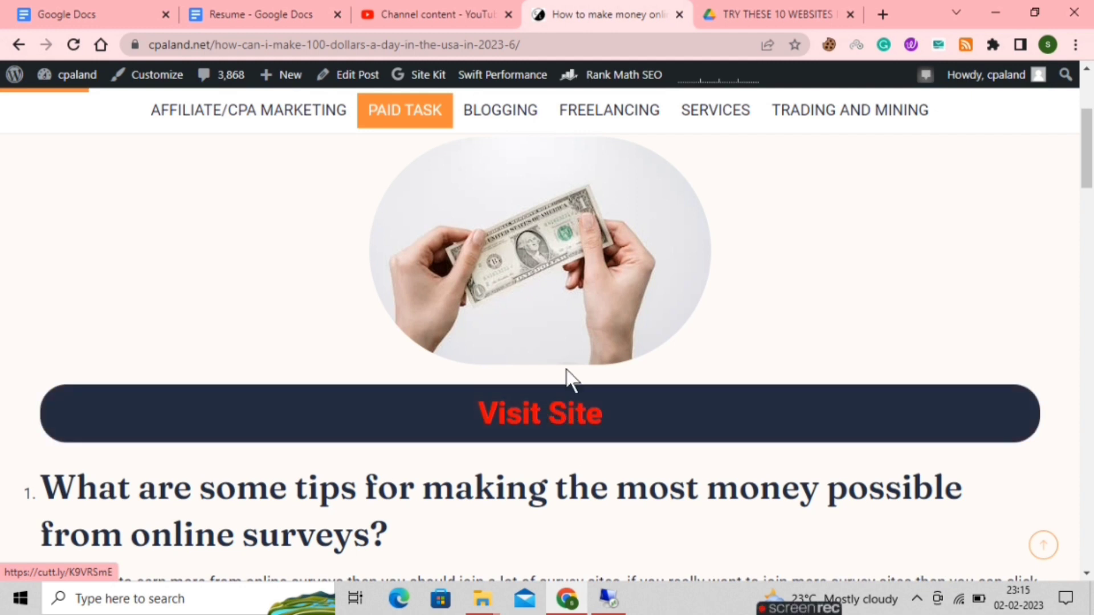
# Look through the Google Drive PDF listing 10 websites for side income, from the introduction to the 10TH WEBSITE link
pyautogui.click(757, 25)
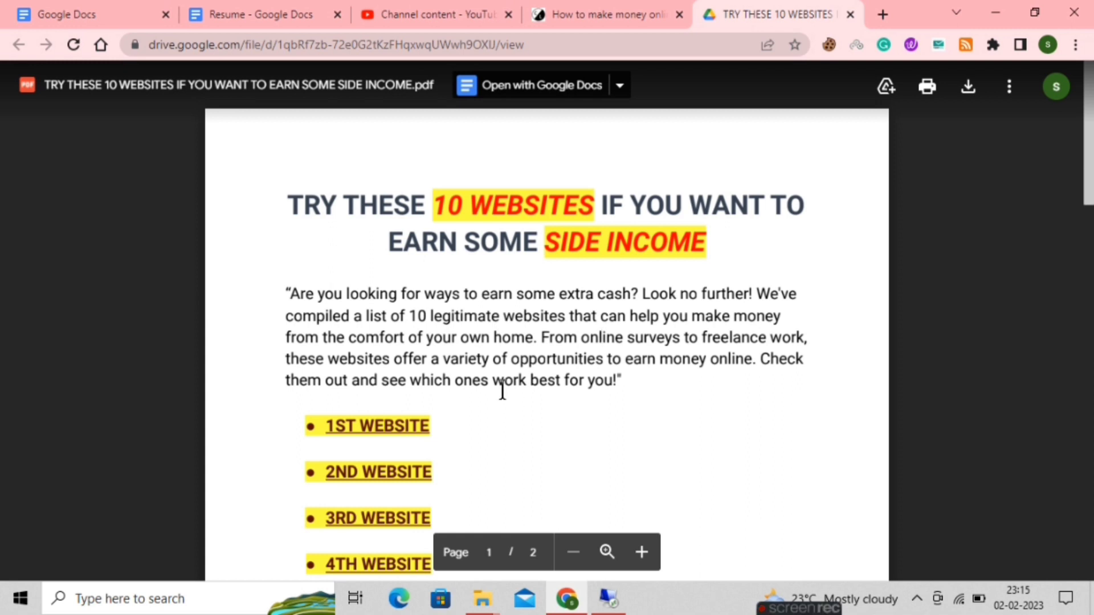
pyautogui.scroll(-4, 503, 391)
pyautogui.scroll(4, 501, 388)
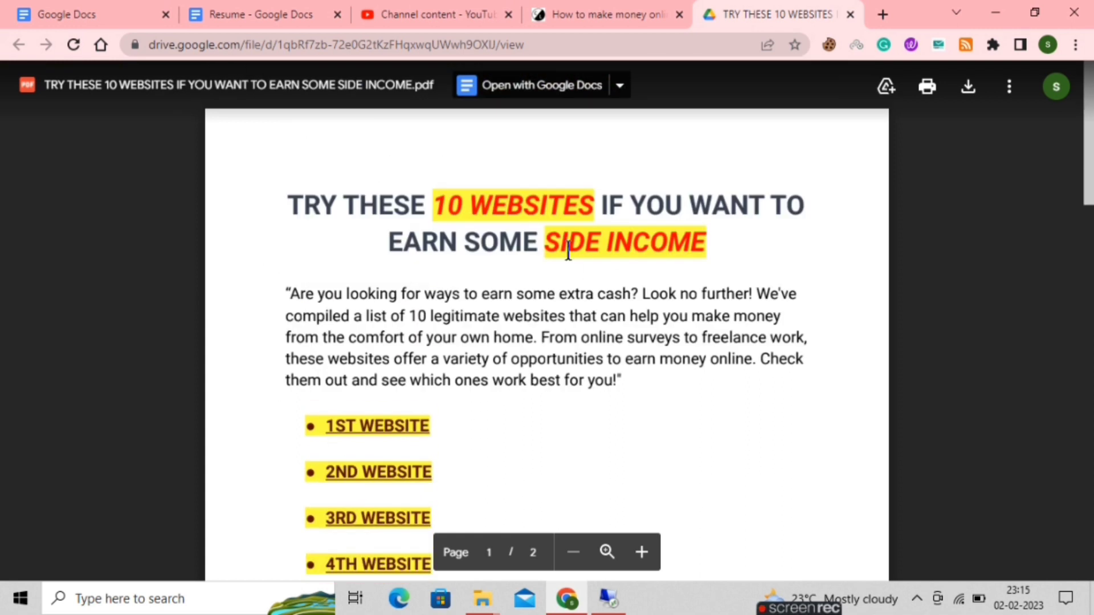
pyautogui.scroll(-2, 515, 419)
pyautogui.scroll(-2, 722, 431)
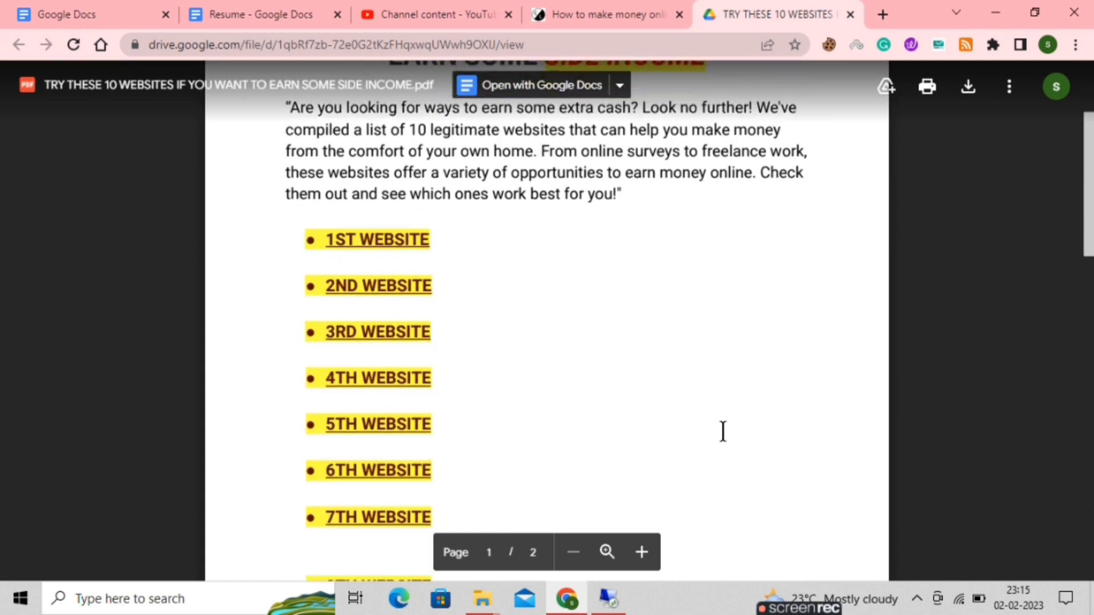
pyautogui.scroll(-1, 532, 383)
pyautogui.scroll(-1, 532, 383)
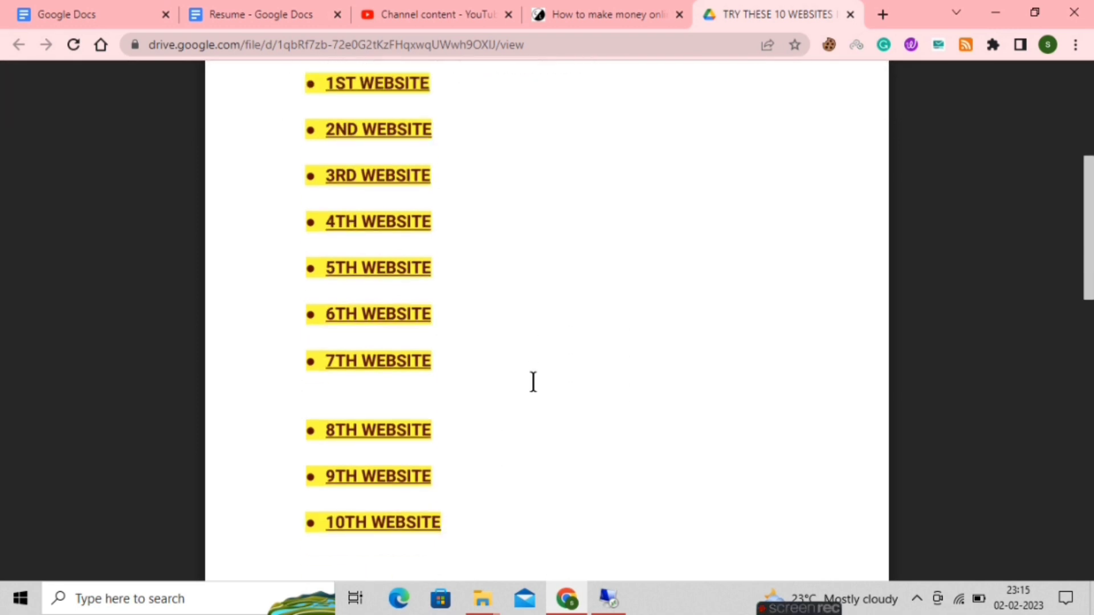
pyautogui.scroll(1, 532, 383)
pyautogui.scroll(-1, 516, 237)
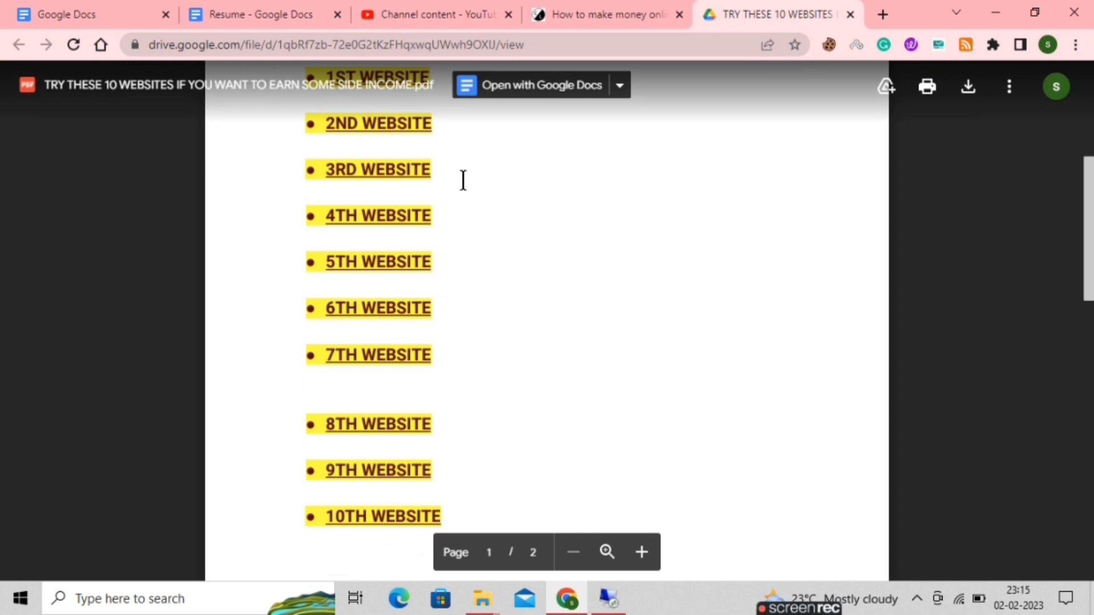
pyautogui.scroll(1, 462, 180)
pyautogui.scroll(1, 460, 207)
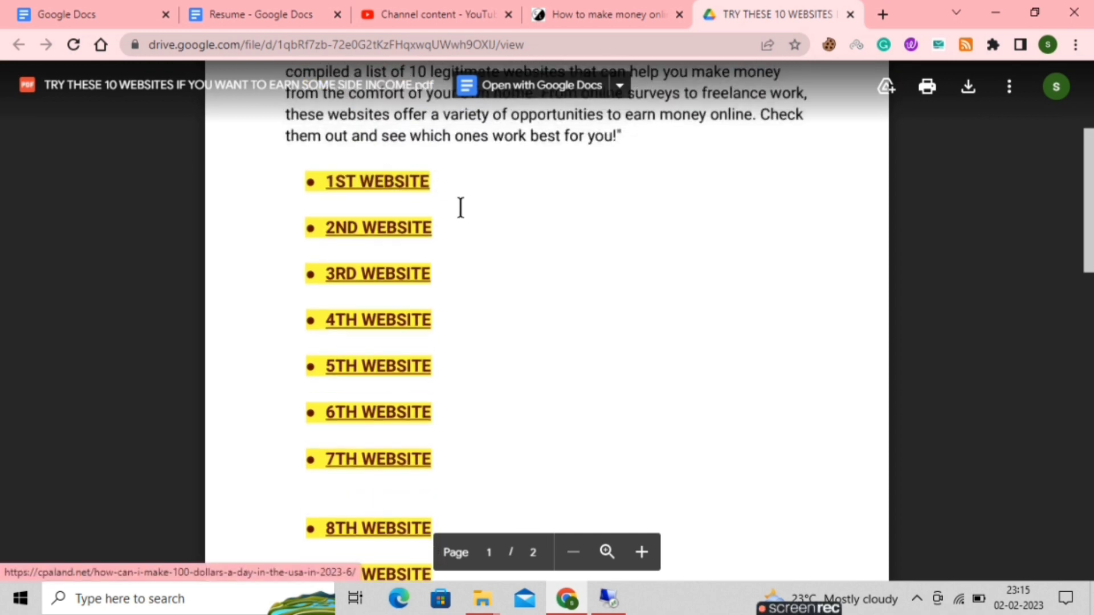
# Test the PDF's 2ND WEBSITE link through its landing page's Visit Site link, closing the destination page
pyautogui.scroll(-1, 460, 208)
pyautogui.click(383, 188)
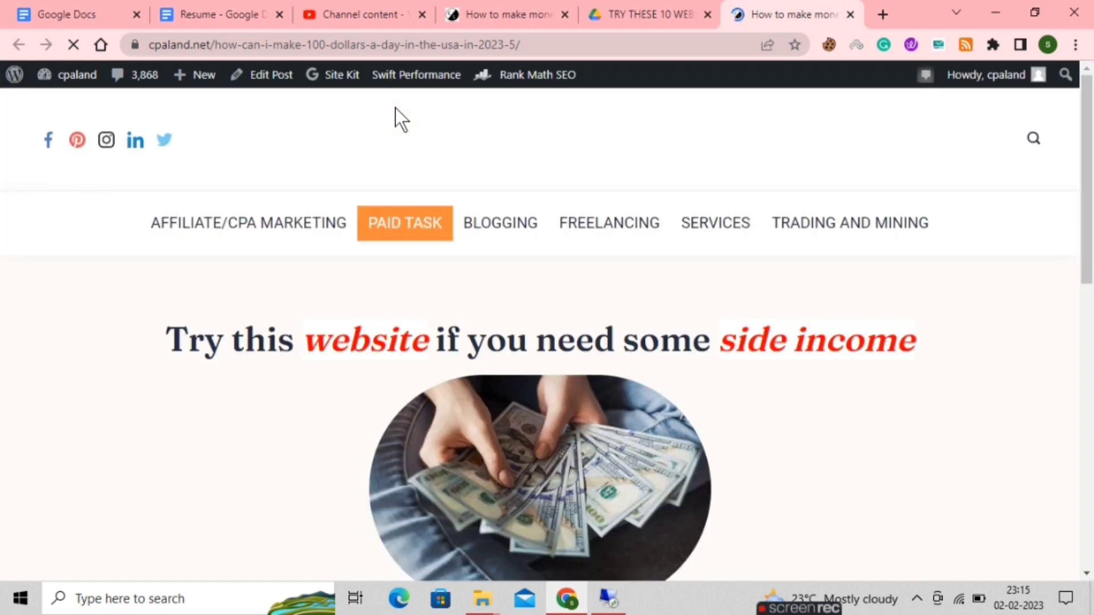
pyautogui.scroll(-3, 395, 108)
pyautogui.scroll(-2, 494, 306)
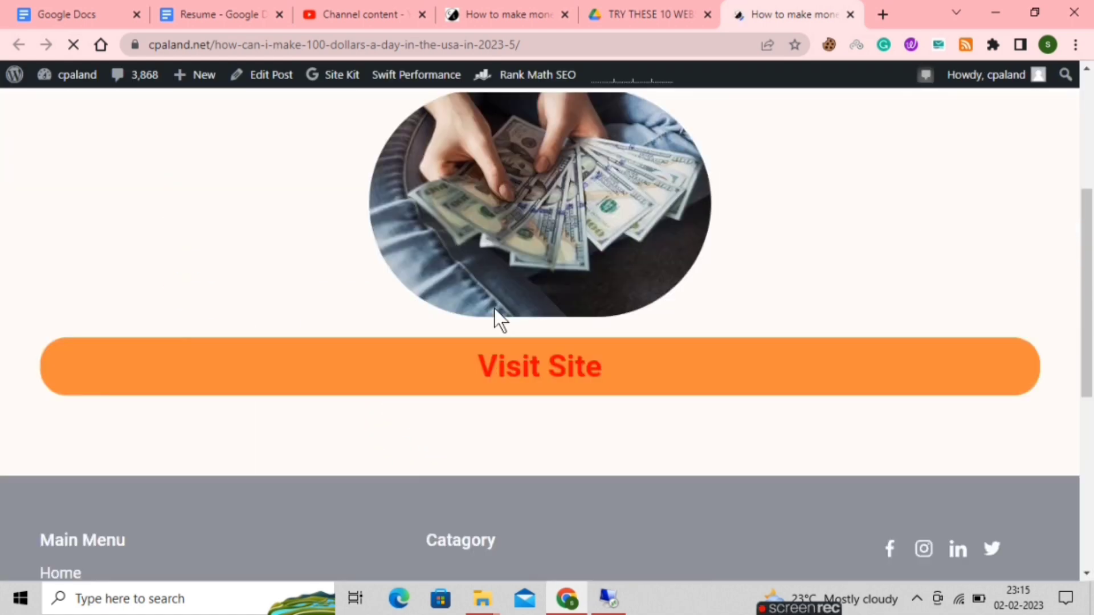
pyautogui.scroll(-3, 455, 235)
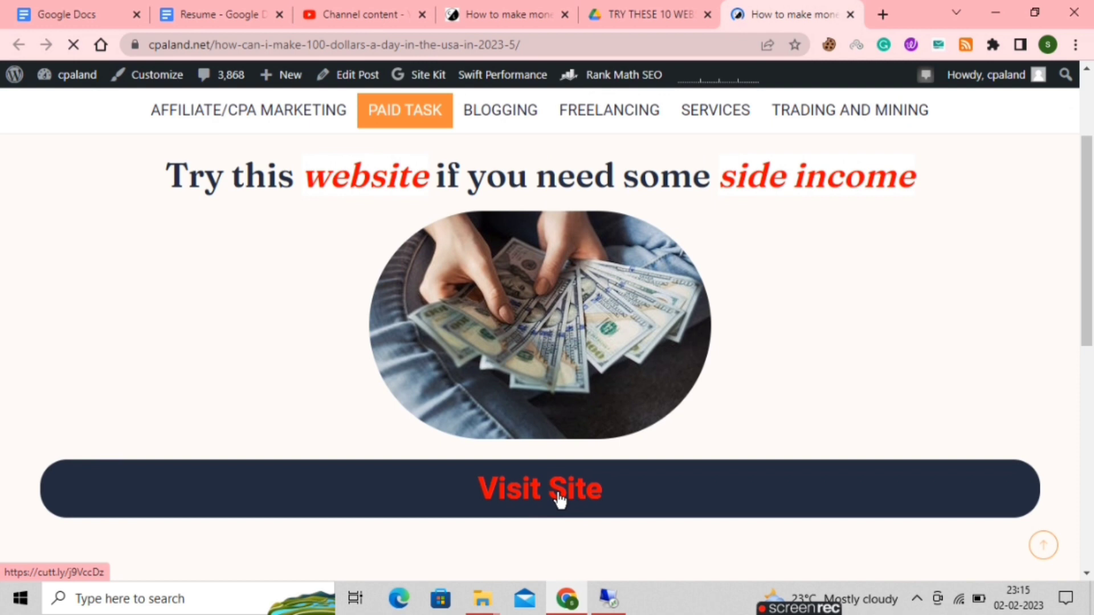
pyautogui.click(559, 499)
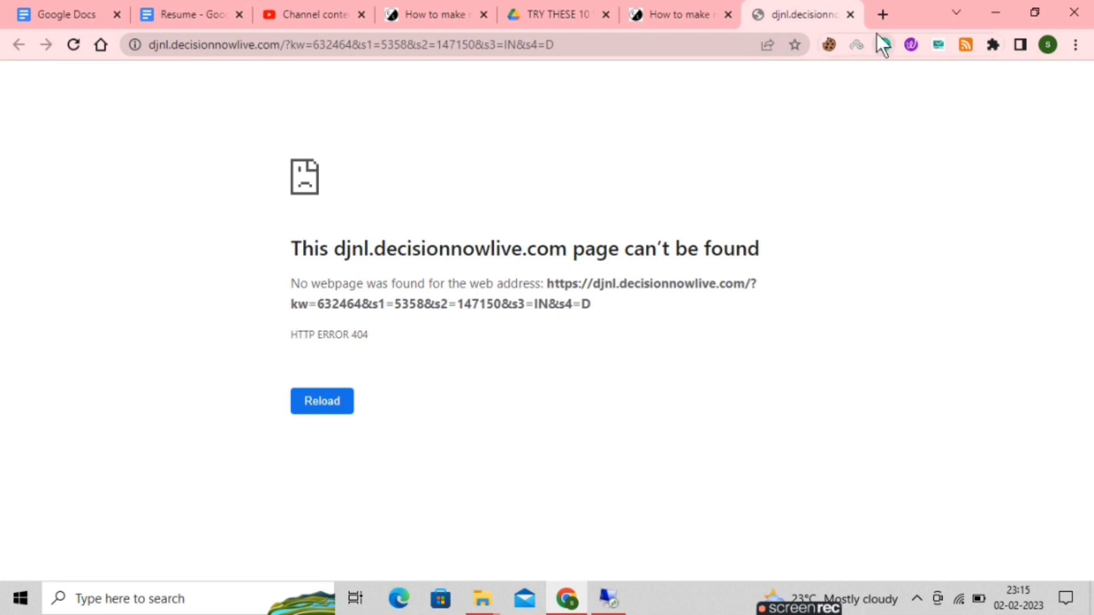
pyautogui.click(850, 17)
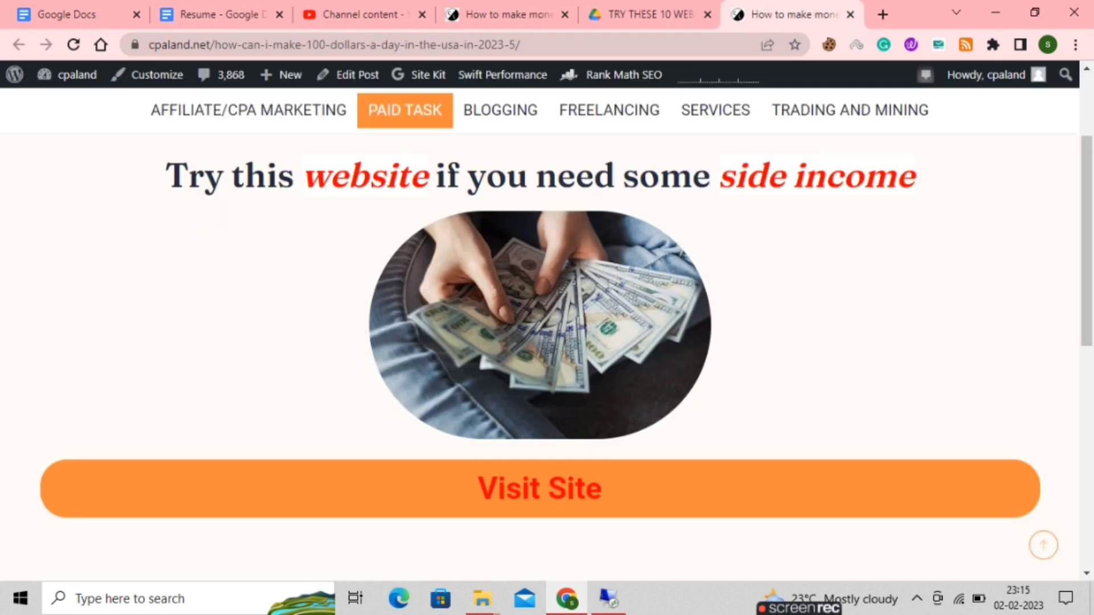
# Revisit the student side-income article and the full list of website links in the Drive PDF
pyautogui.click(501, 14)
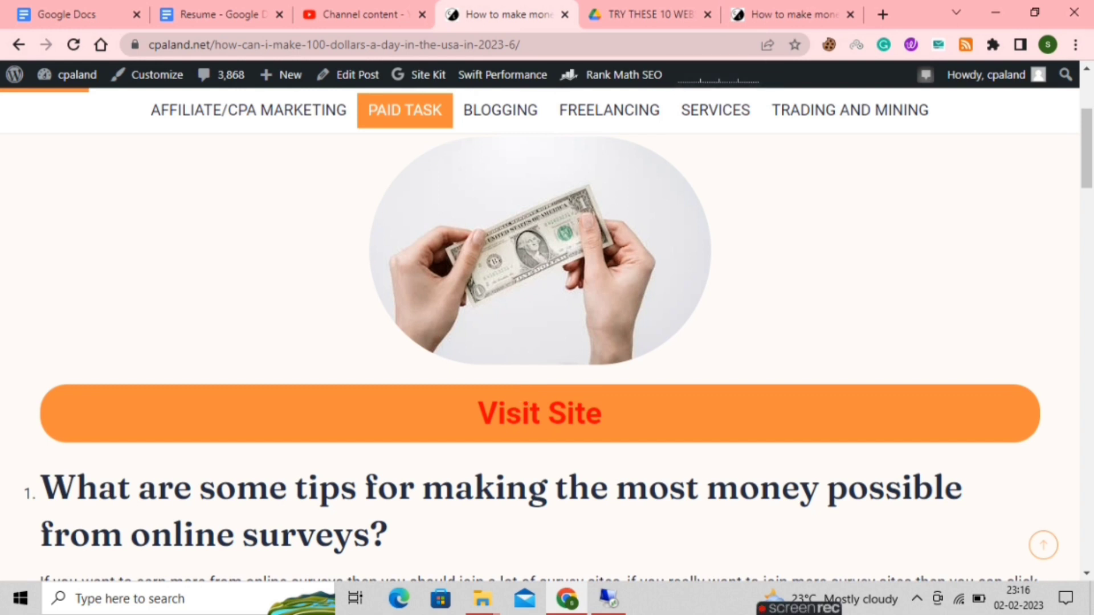
pyautogui.click(641, 14)
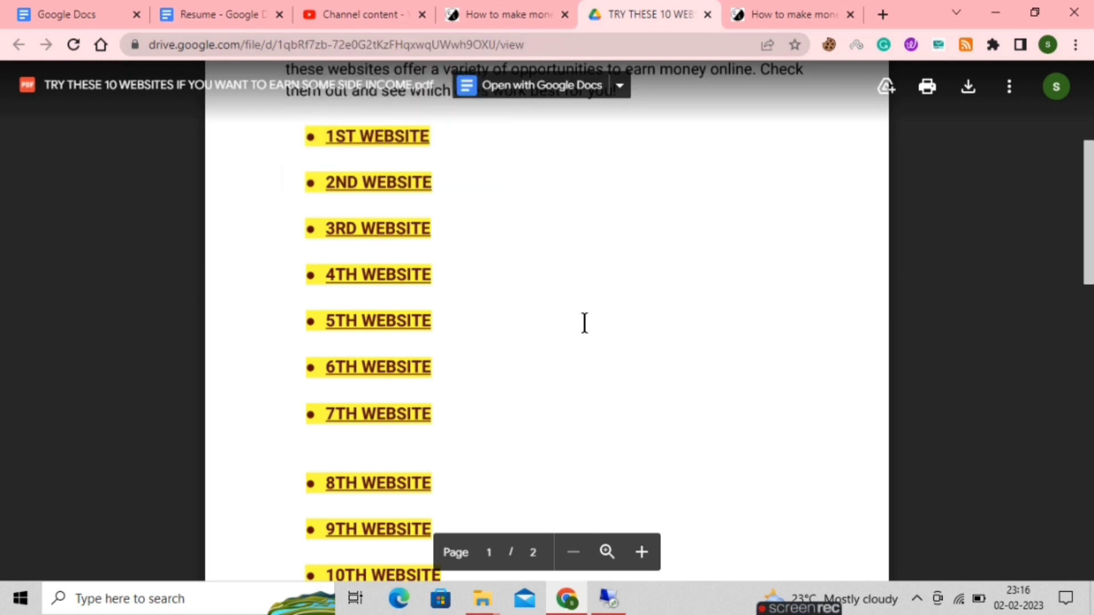
pyautogui.scroll(-2, 584, 322)
pyautogui.scroll(6, 583, 322)
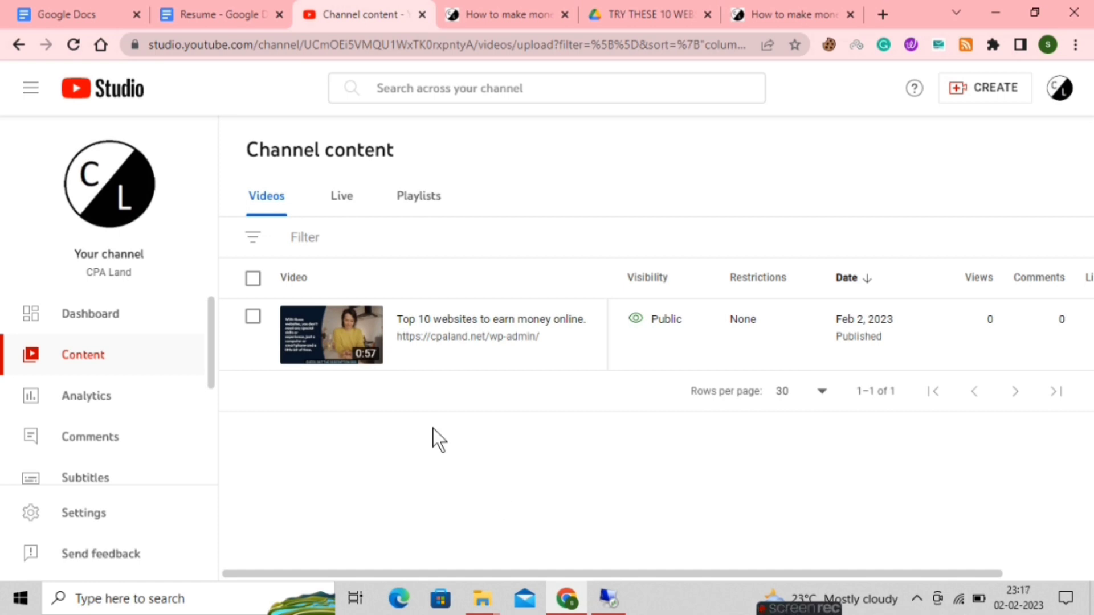
# Switch to Chrome on the remote desktop and start a new campaign in Google Ads
pyautogui.click(607, 598)
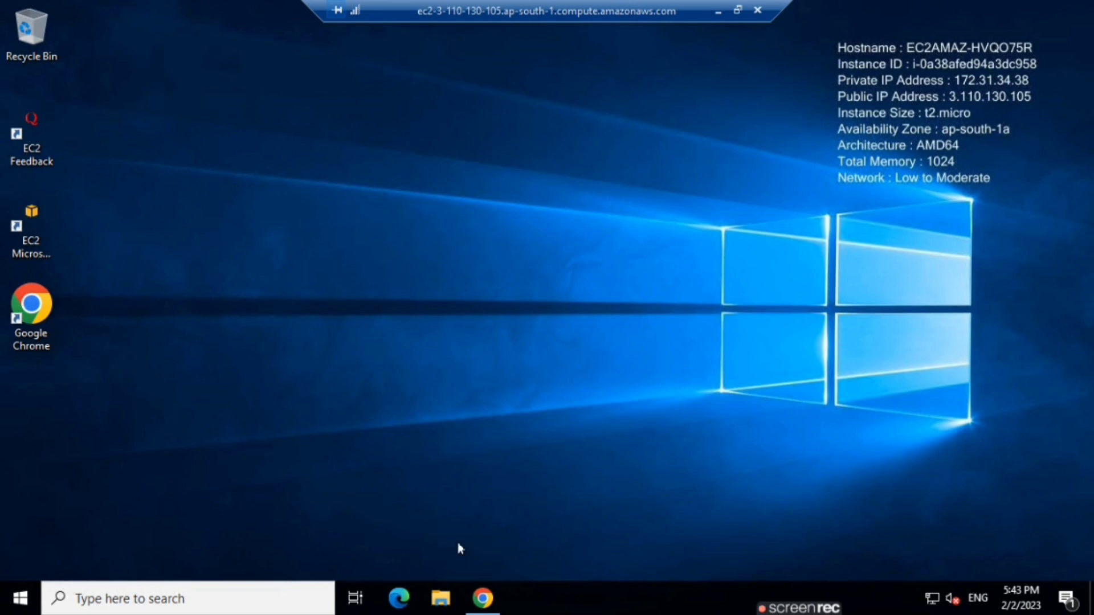
pyautogui.click(482, 598)
pyautogui.scroll(2, 297, 499)
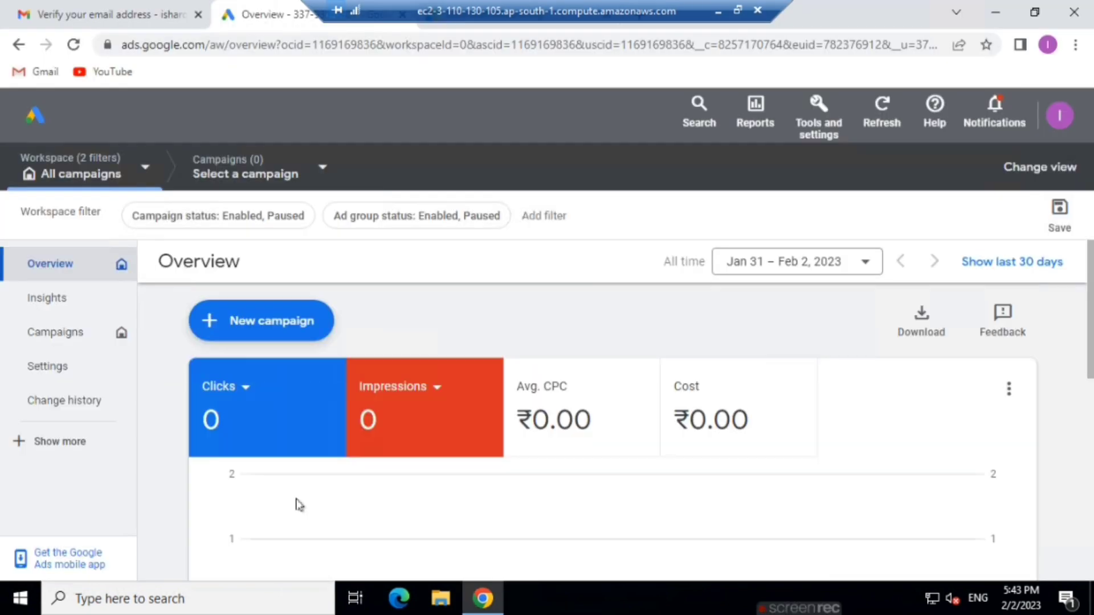
pyautogui.click(257, 325)
pyautogui.scroll(2, 442, 352)
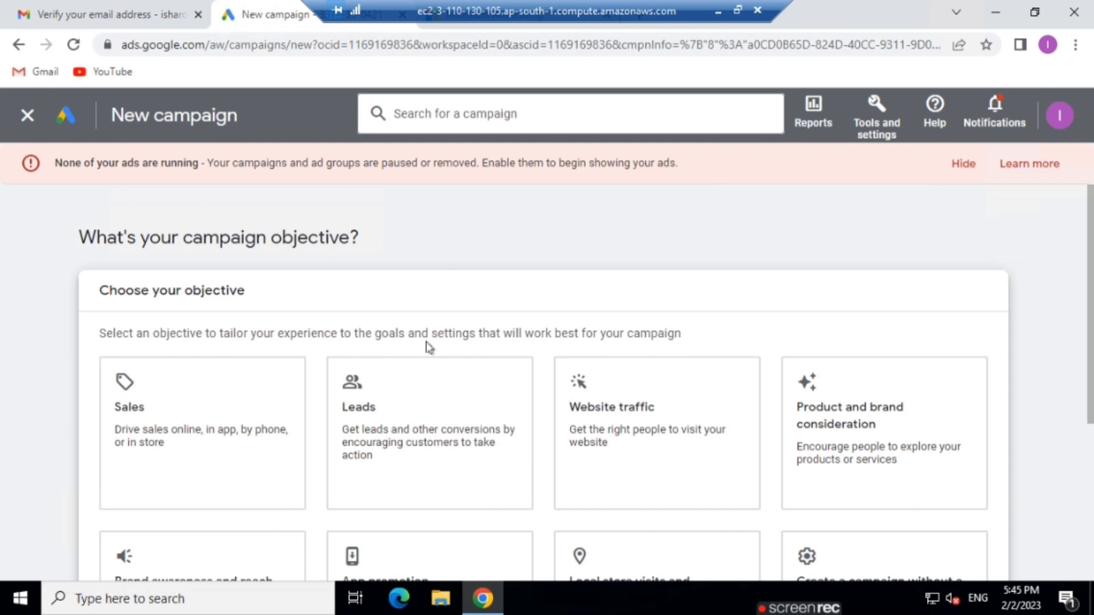
# Choose to create the campaign without a goal's guidance as the campaign objective
pyautogui.scroll(-5, 428, 347)
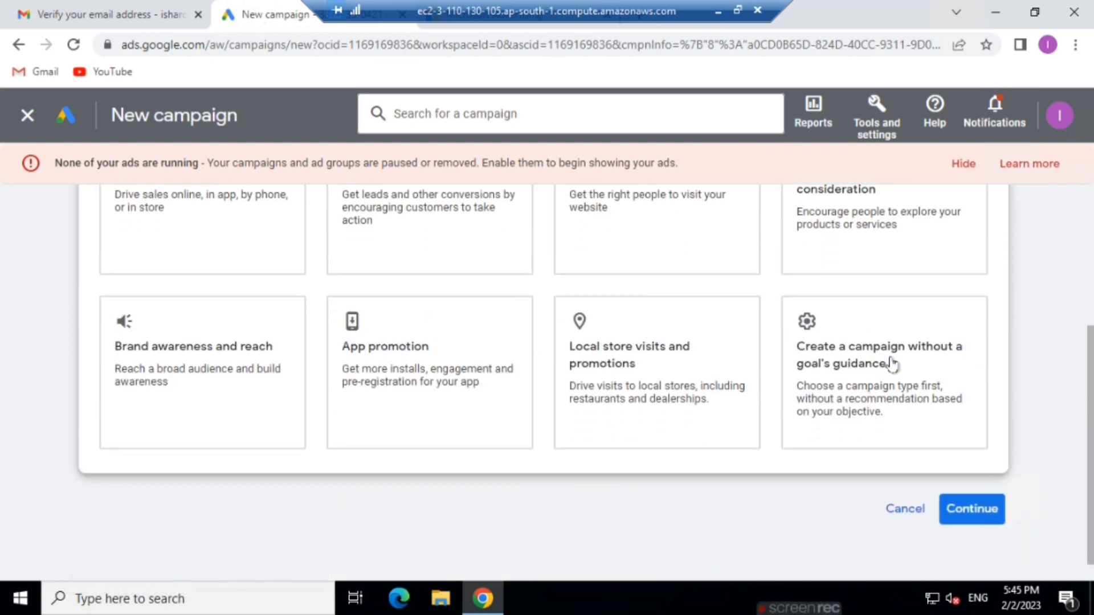
pyautogui.click(865, 345)
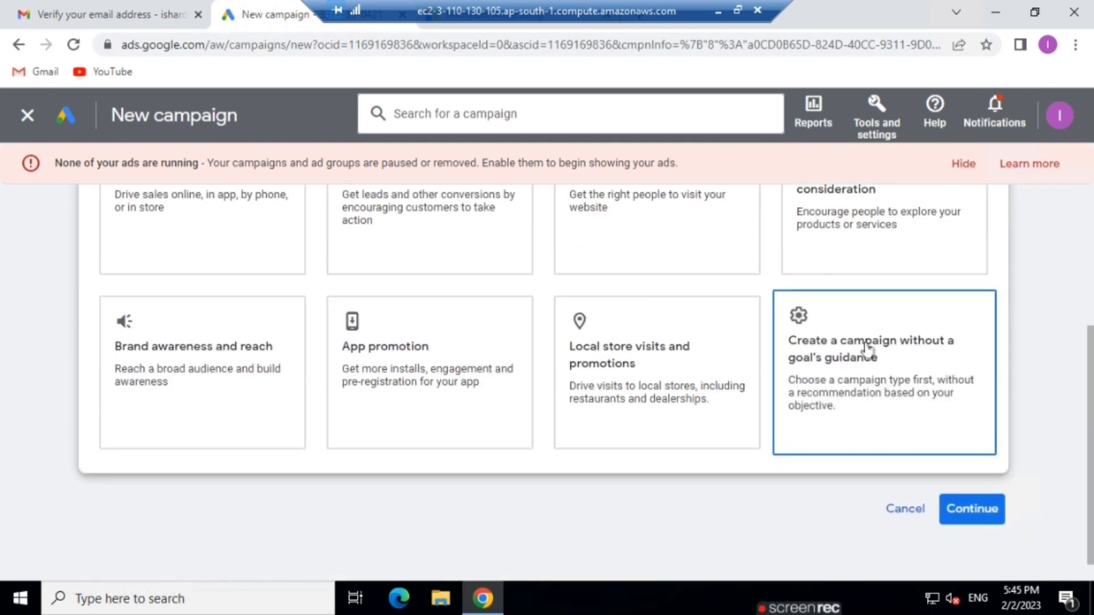
pyautogui.click(925, 383)
pyautogui.scroll(-1, 380, 300)
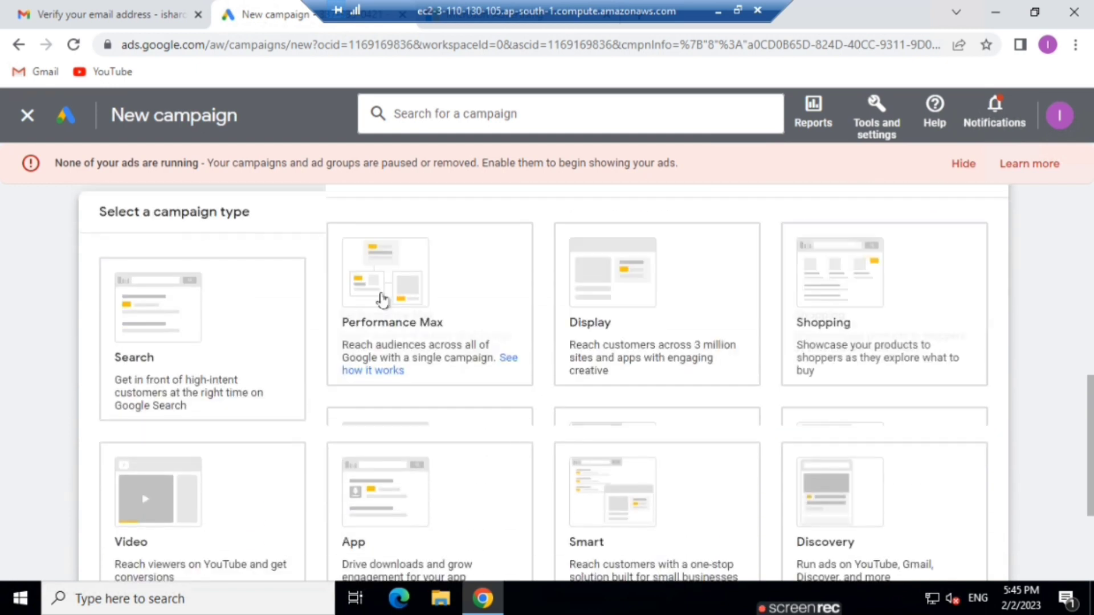
# Select Video as the campaign type
pyautogui.scroll(2, 273, 360)
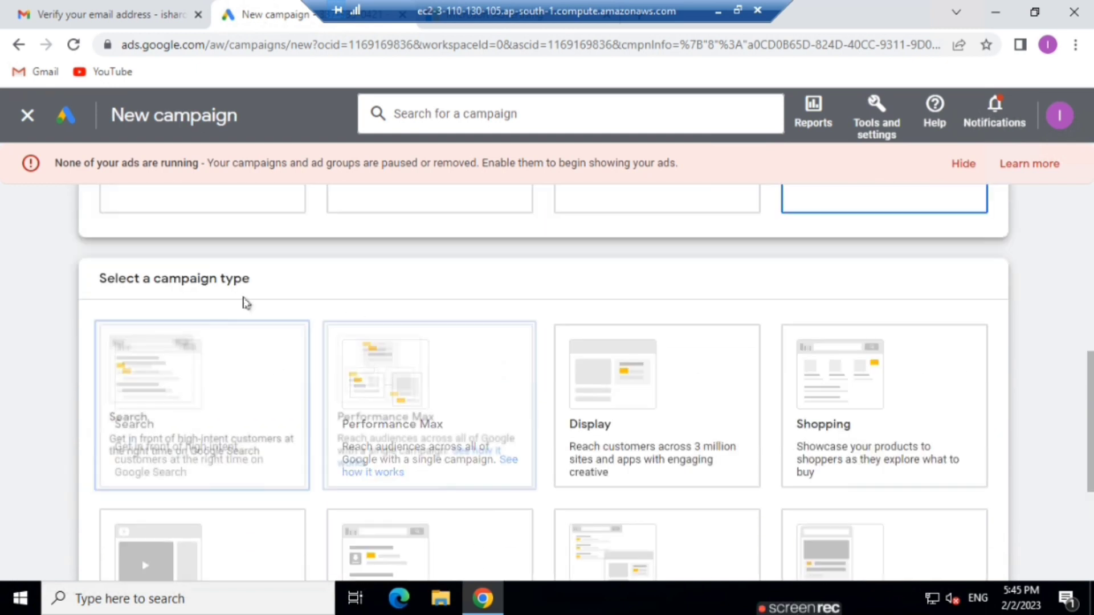
pyautogui.scroll(-4, 337, 408)
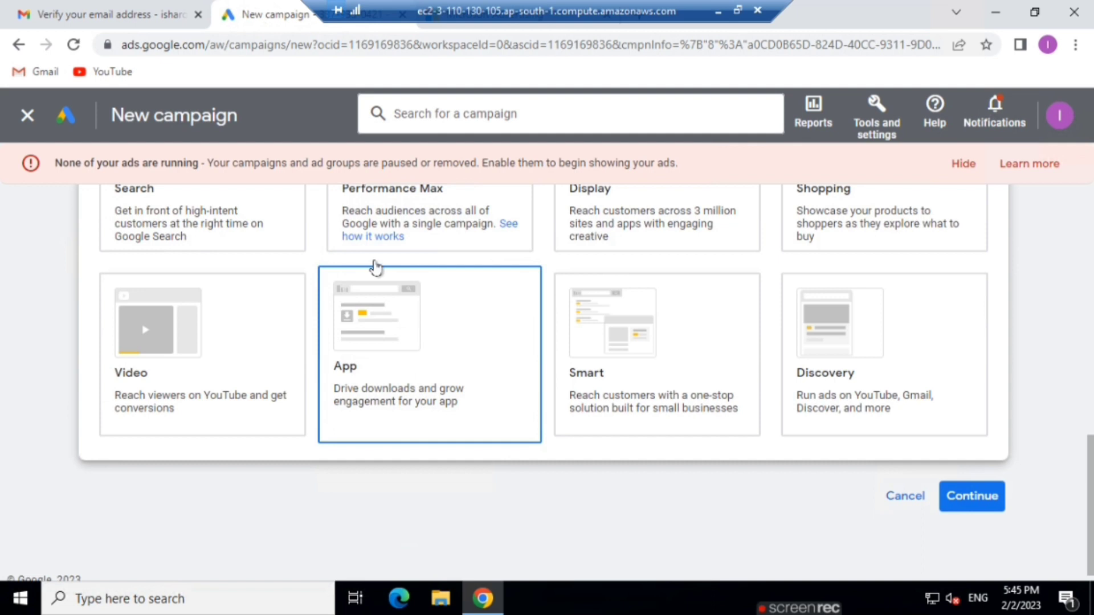
pyautogui.scroll(2, 517, 386)
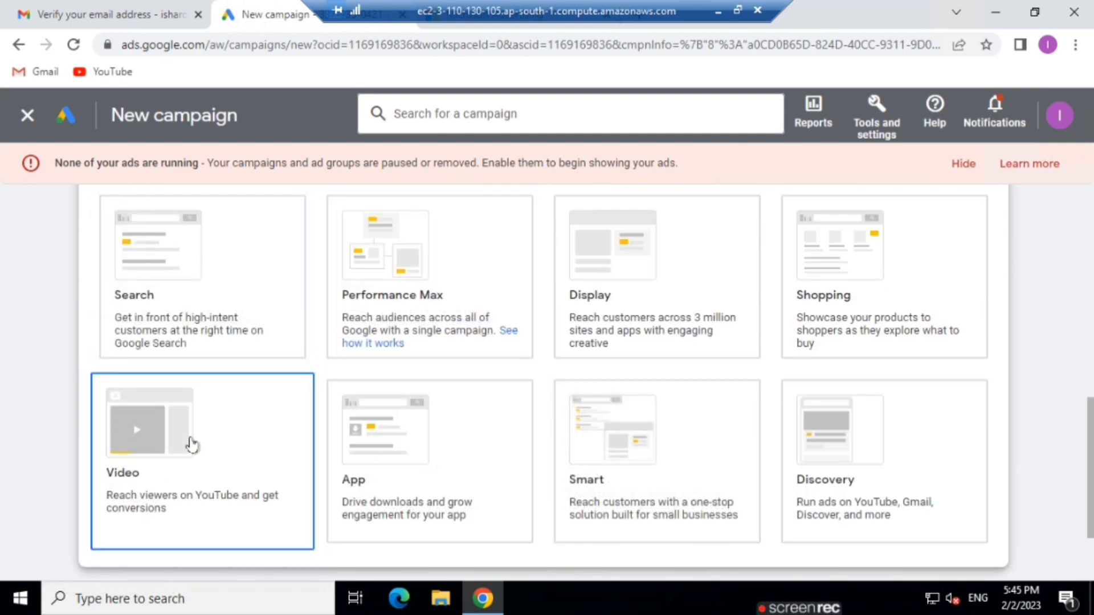
pyautogui.click(192, 444)
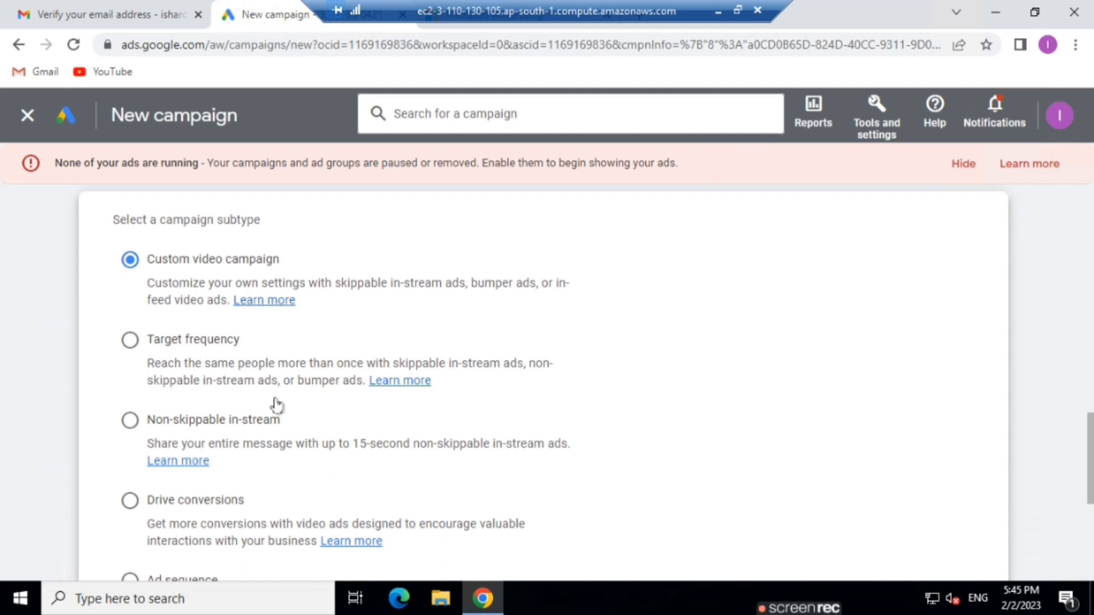
# Keep Custom video campaign as the campaign subtype and continue to the general settings
pyautogui.scroll(-2, 275, 406)
pyautogui.scroll(1, 225, 322)
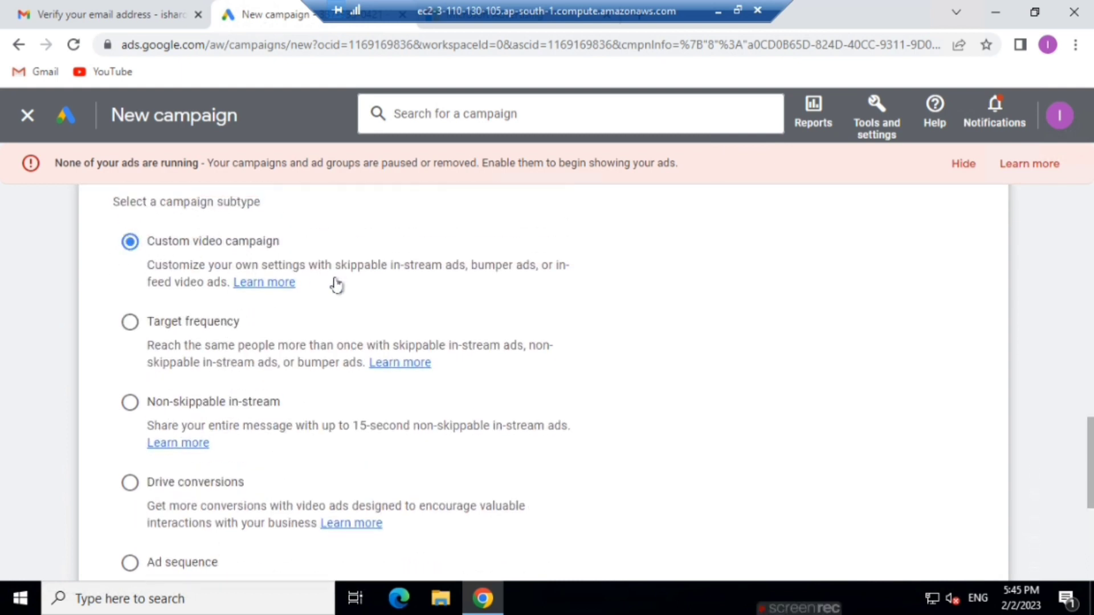
pyautogui.scroll(-5, 320, 285)
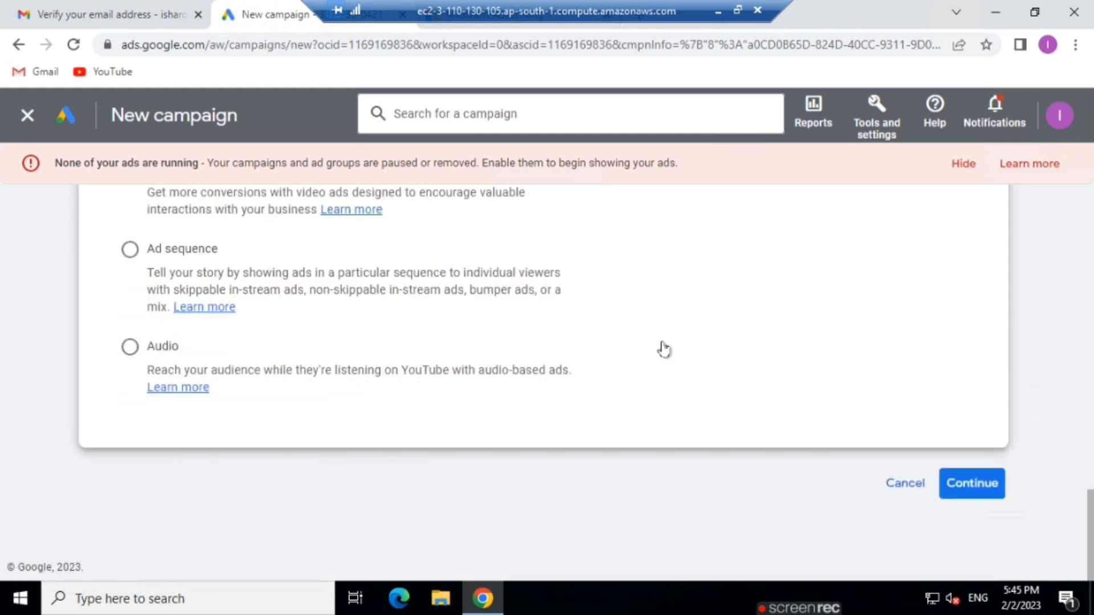
pyautogui.click(964, 489)
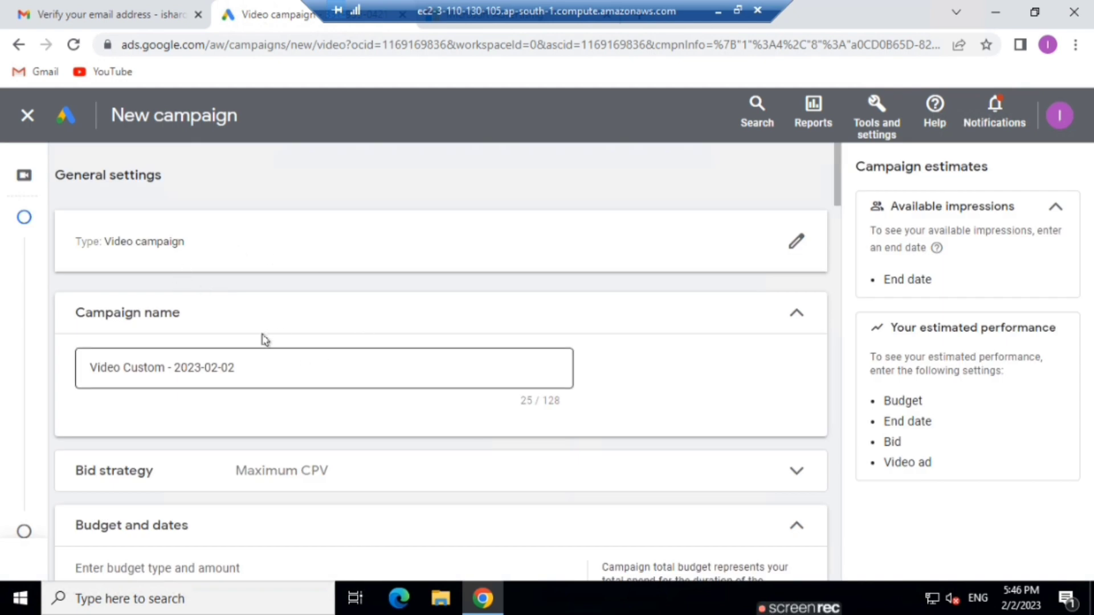
# Rename the video campaign as "first"
pyautogui.scroll(-4, 265, 340)
pyautogui.scroll(4, 291, 346)
pyautogui.tripleClick(265, 371)
pyautogui.write('first')
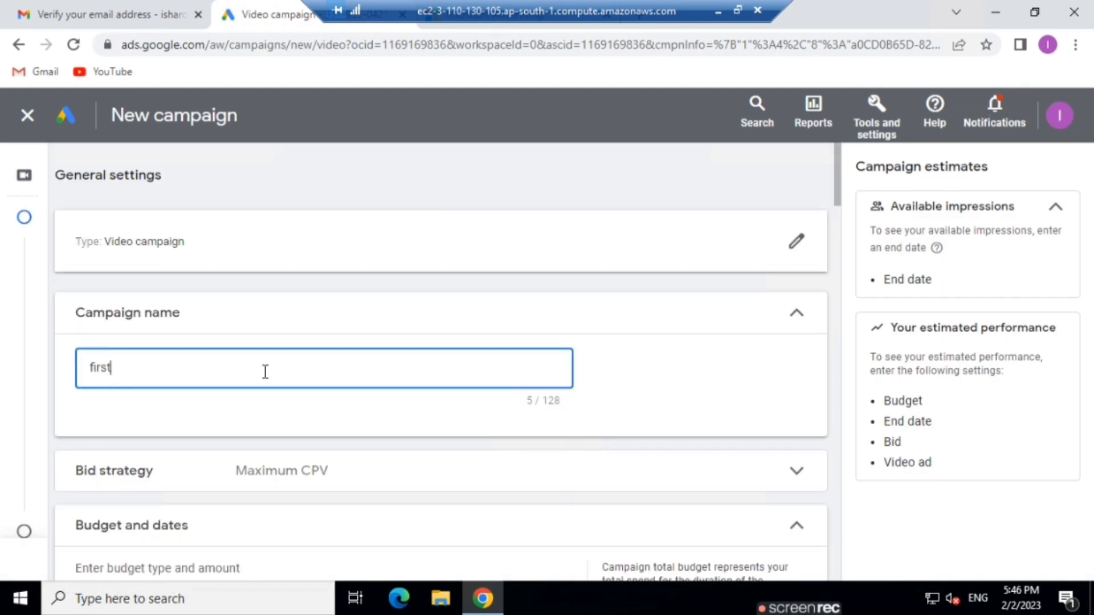
# Expand the campaign's bid strategy settings, keeping Maximum CPV as the strategy
pyautogui.scroll(-4, 264, 371)
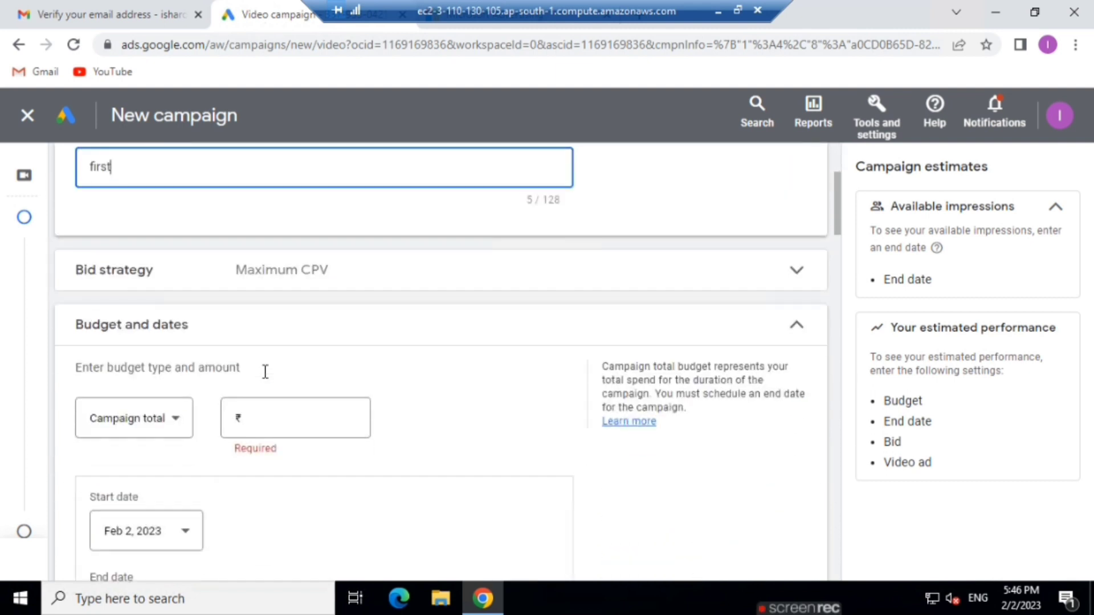
pyautogui.click(135, 281)
pyautogui.click(244, 356)
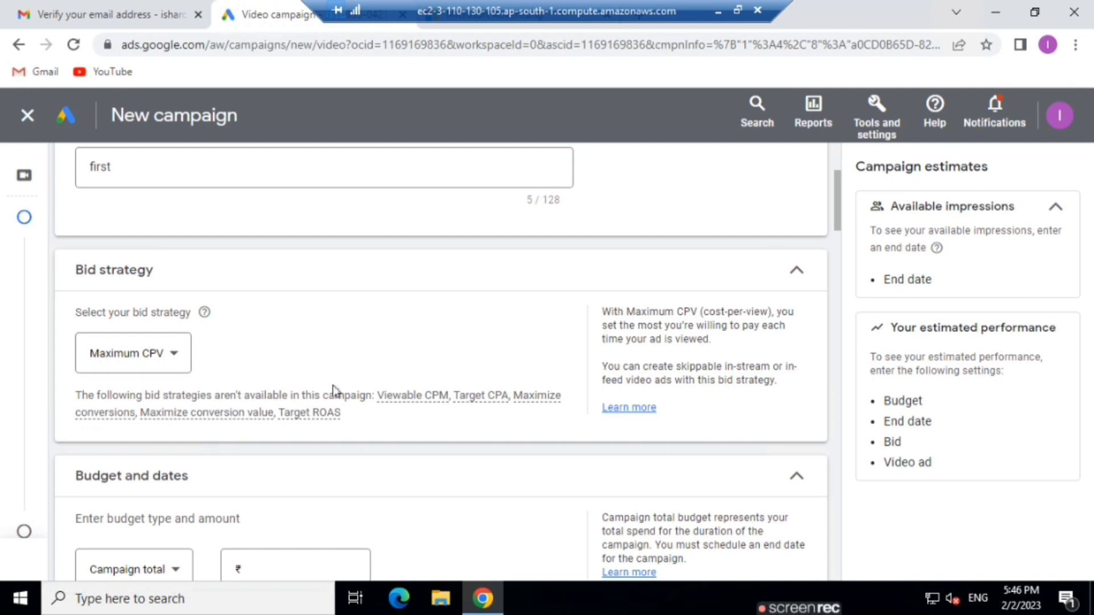
# Set the campaign's budget type to Daily with an amount of ₹200.00
pyautogui.scroll(-3, 333, 391)
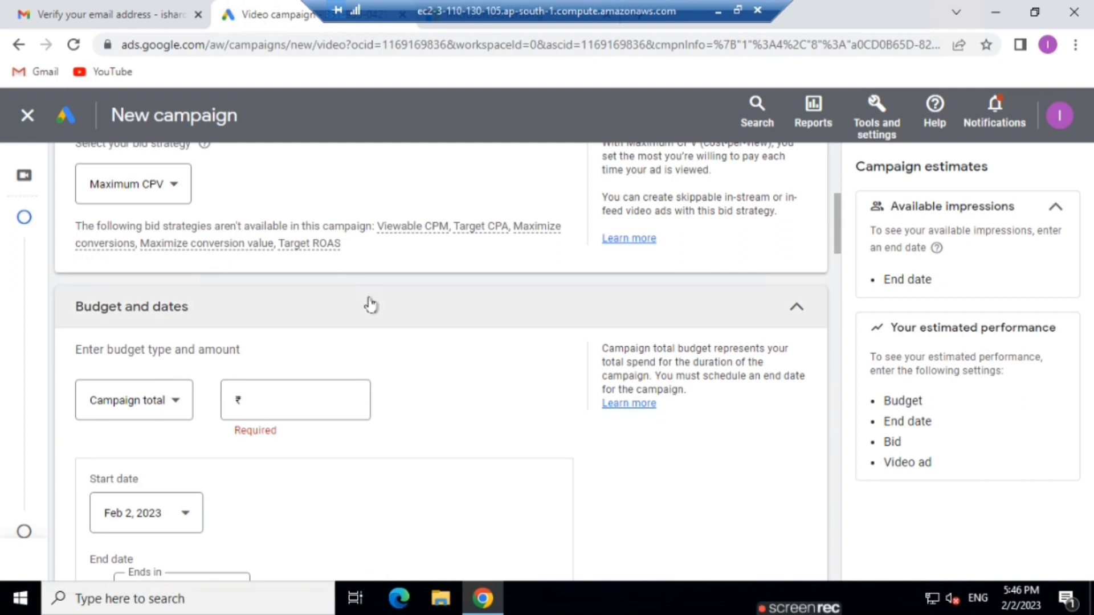
pyautogui.scroll(-3, 369, 305)
pyautogui.scroll(3, 171, 325)
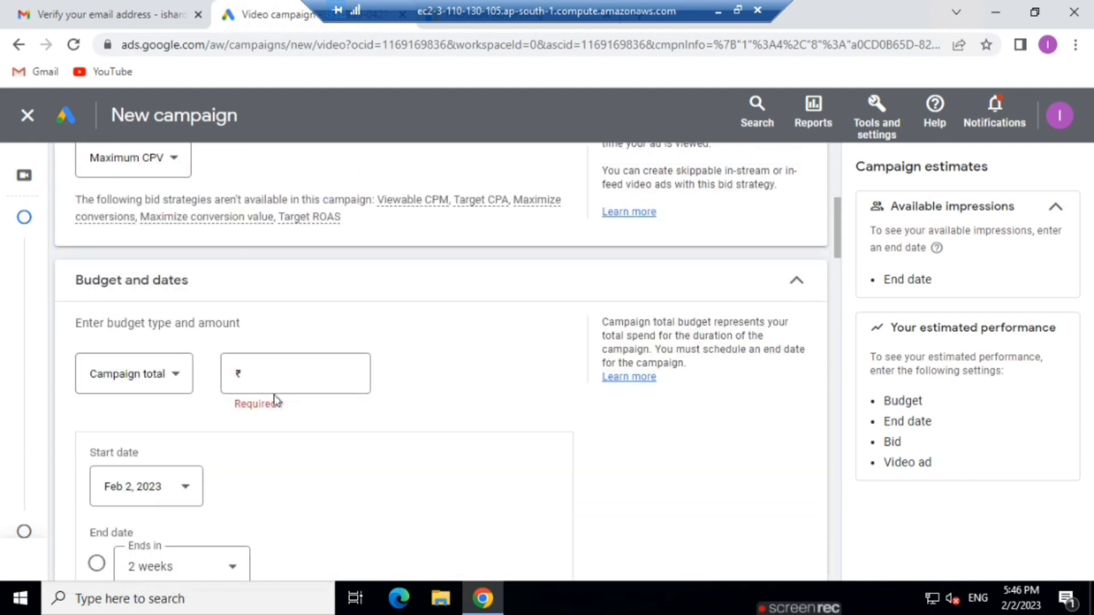
pyautogui.scroll(-2, 274, 398)
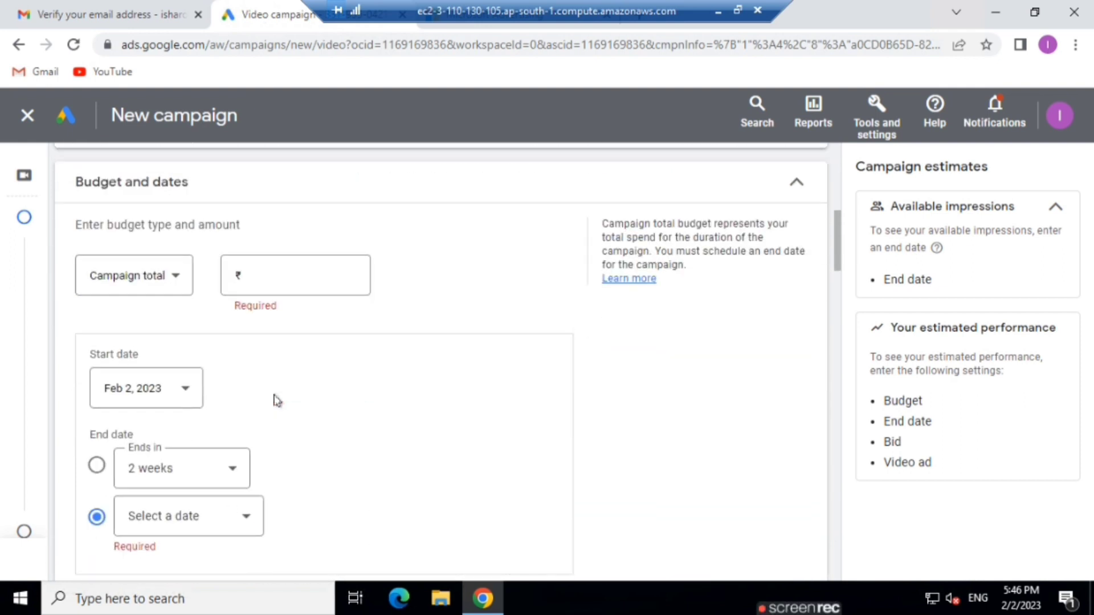
pyautogui.click(177, 283)
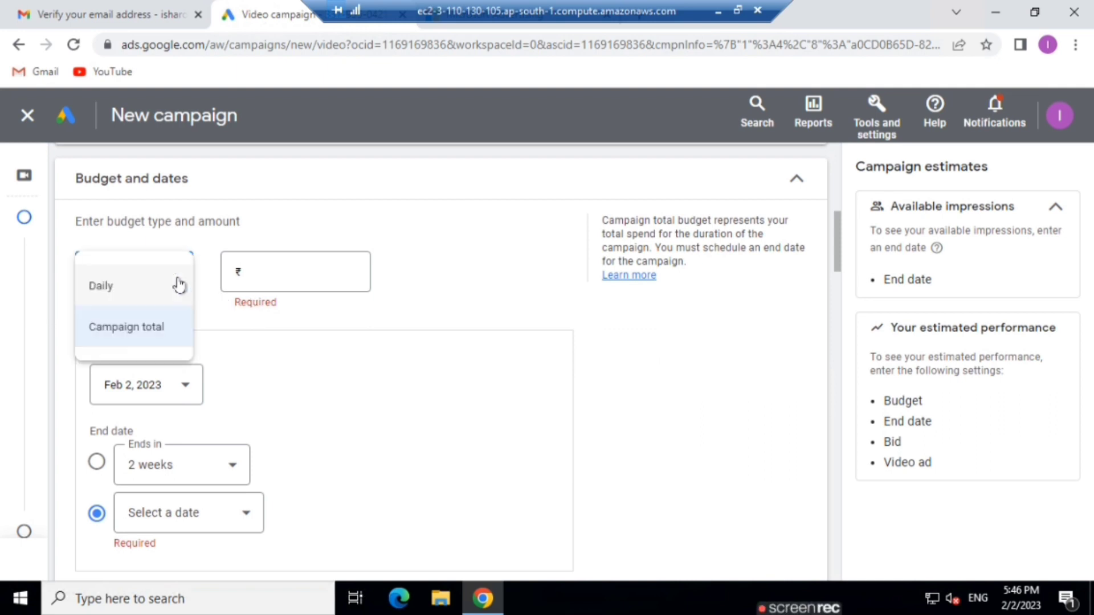
pyautogui.click(131, 286)
pyautogui.scroll(-2, 296, 308)
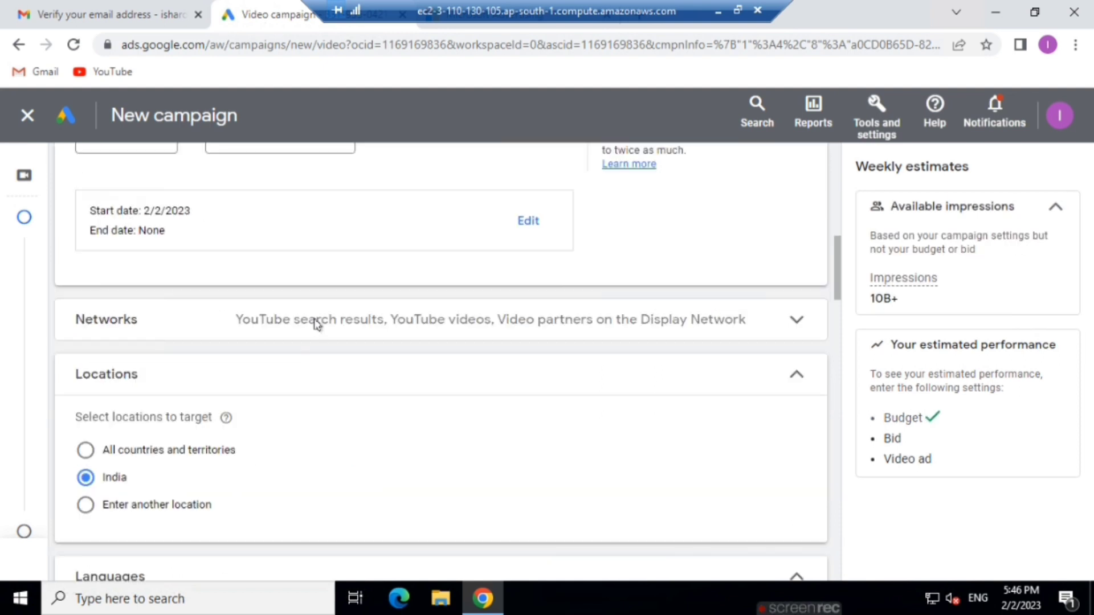
pyautogui.scroll(6, 313, 325)
pyautogui.scroll(-6, 313, 322)
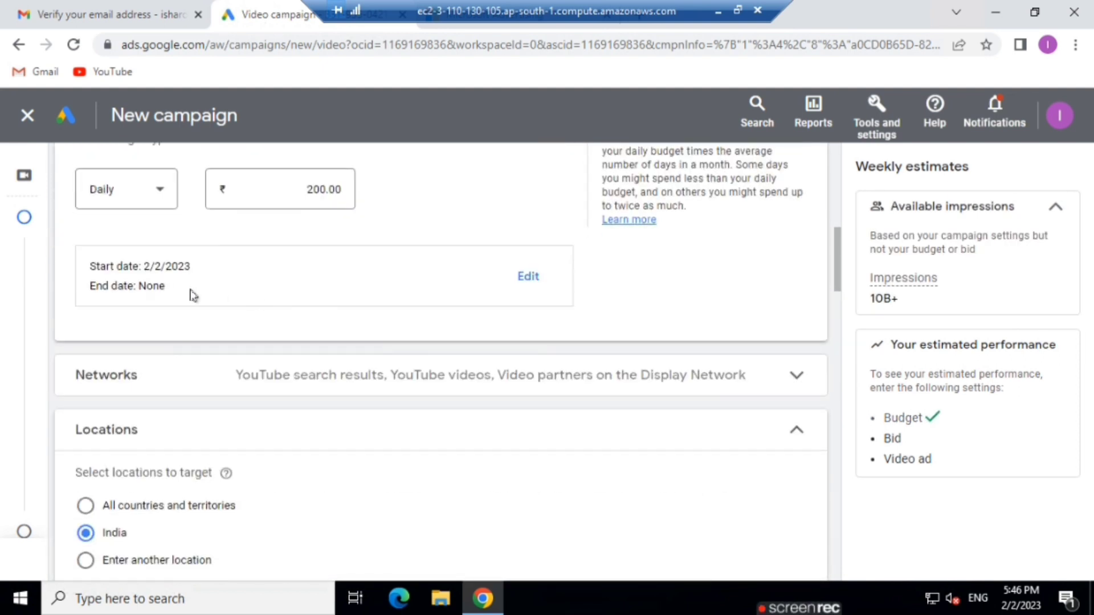
# Edit the campaign dates and set the end date to Feb 6, 2023
pyautogui.click(534, 282)
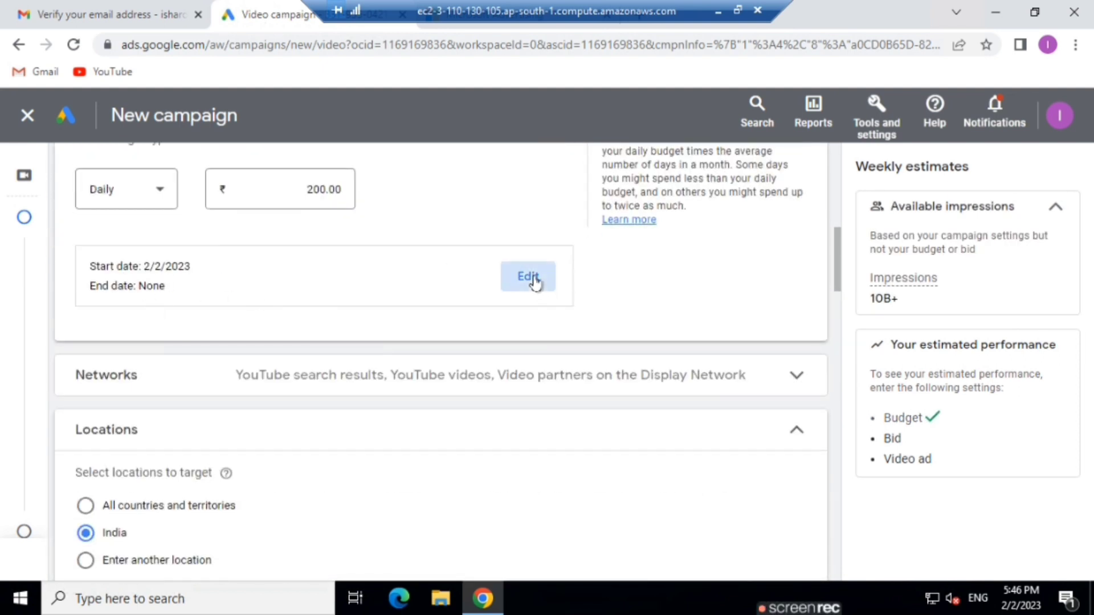
pyautogui.scroll(-1, 342, 308)
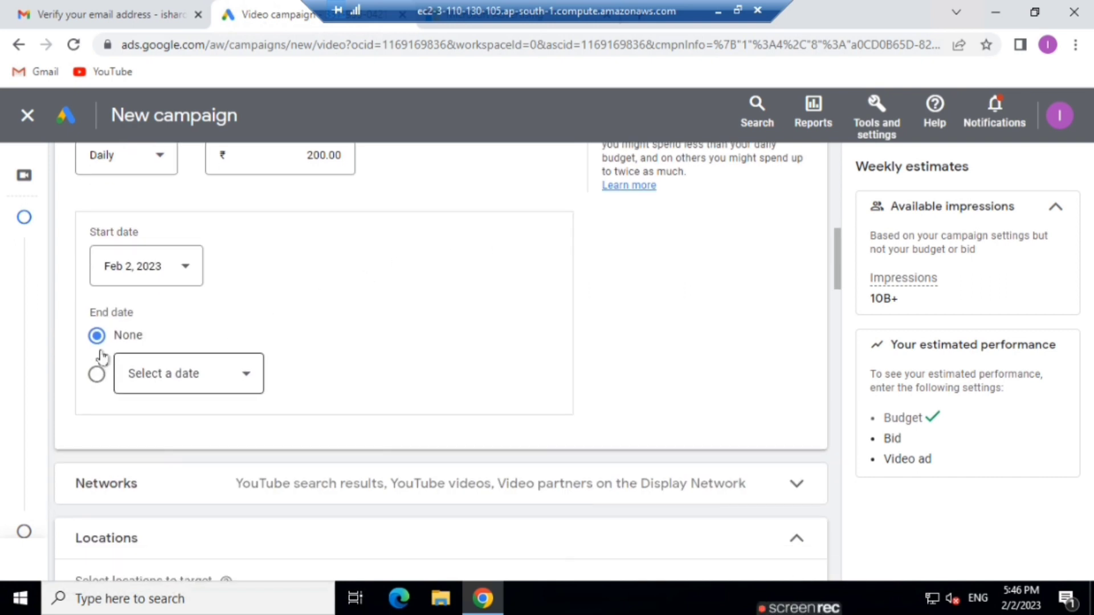
pyautogui.click(230, 385)
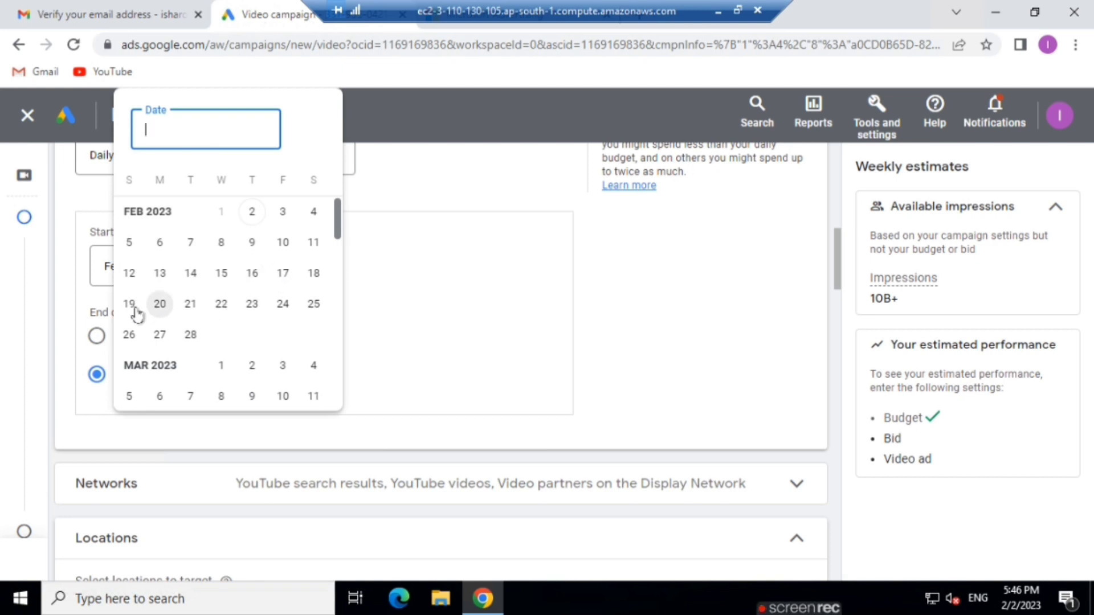
pyautogui.click(160, 242)
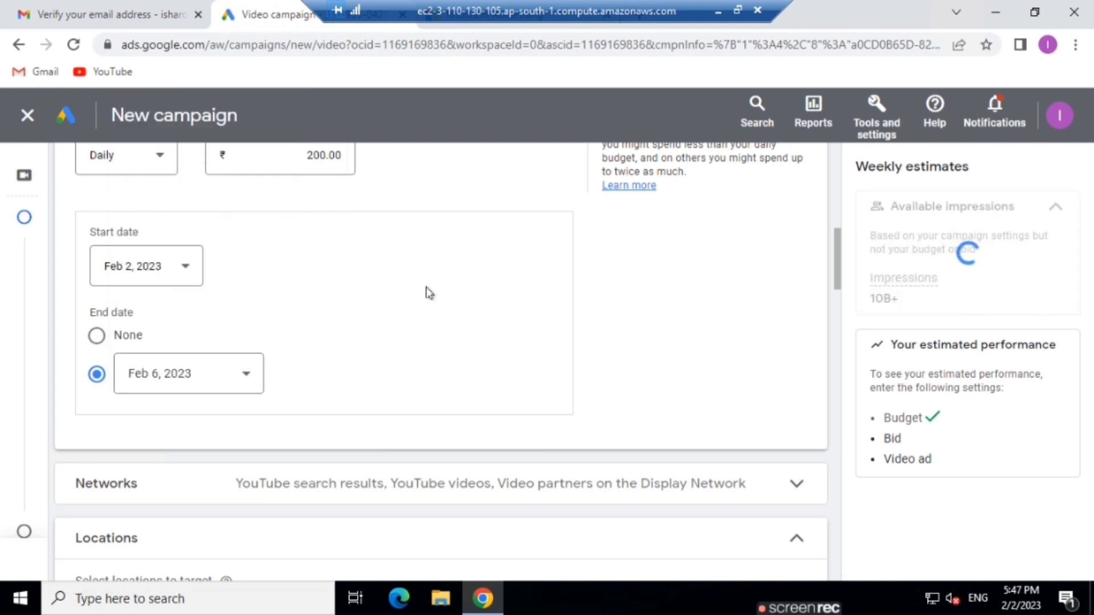
# Expand the campaign's network settings and exclude Video partners on the Display Network
pyautogui.scroll(-5, 427, 290)
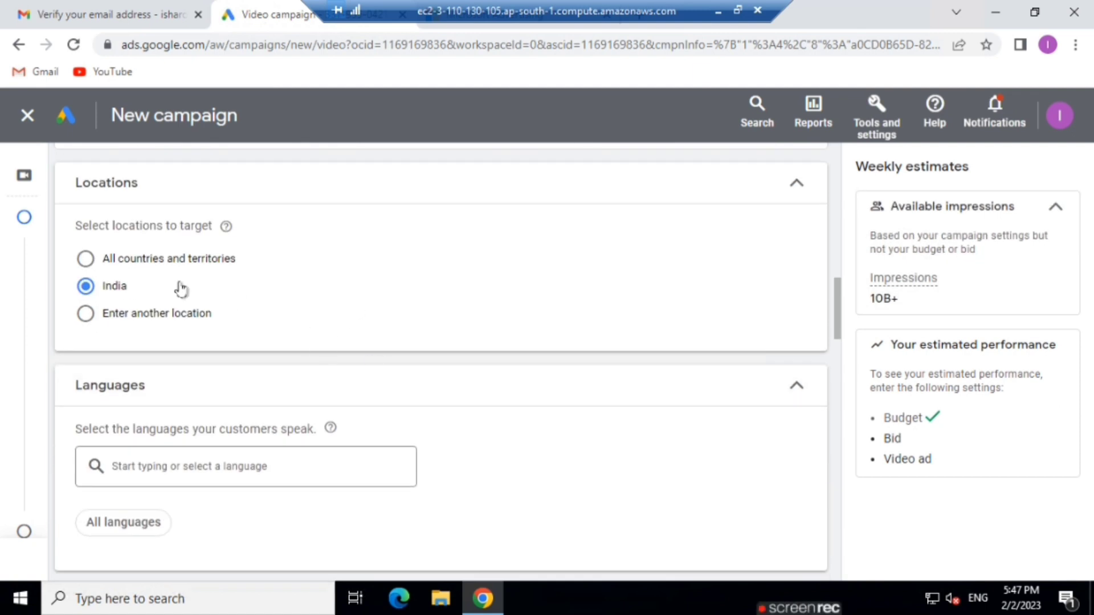
pyautogui.scroll(5, 181, 290)
pyautogui.scroll(-5, 352, 288)
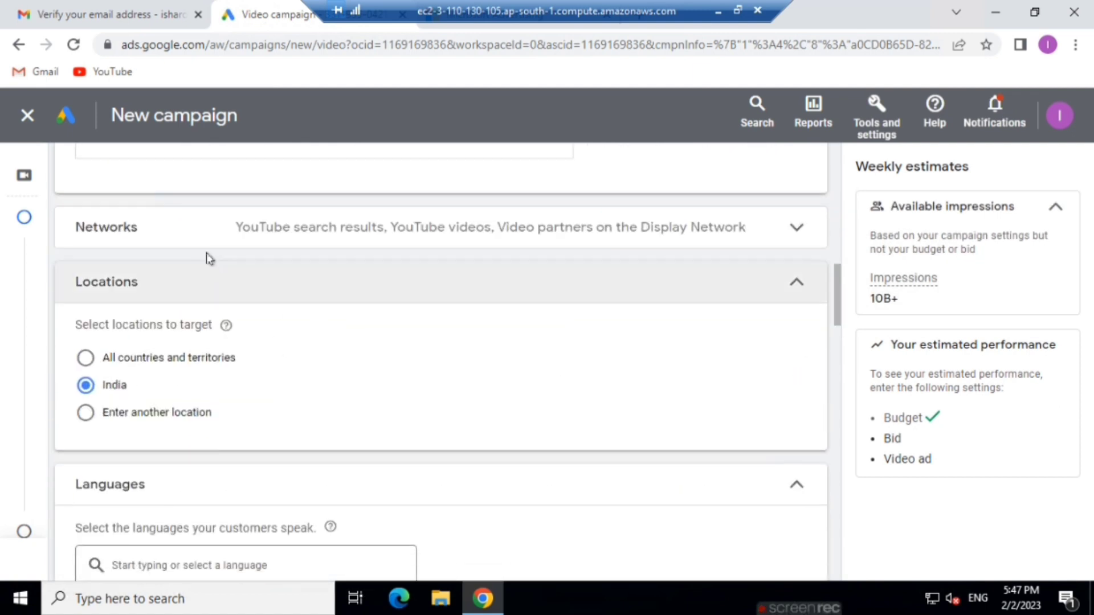
pyautogui.click(274, 231)
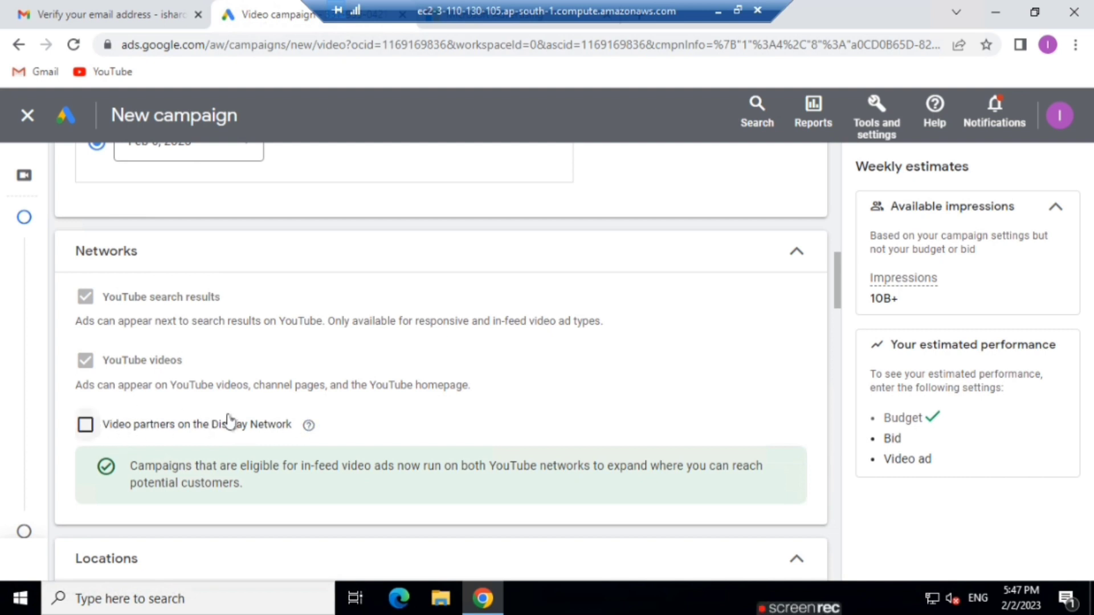
# Choose to enter another location, search for "united" and target the United States
pyautogui.scroll(-6, 228, 422)
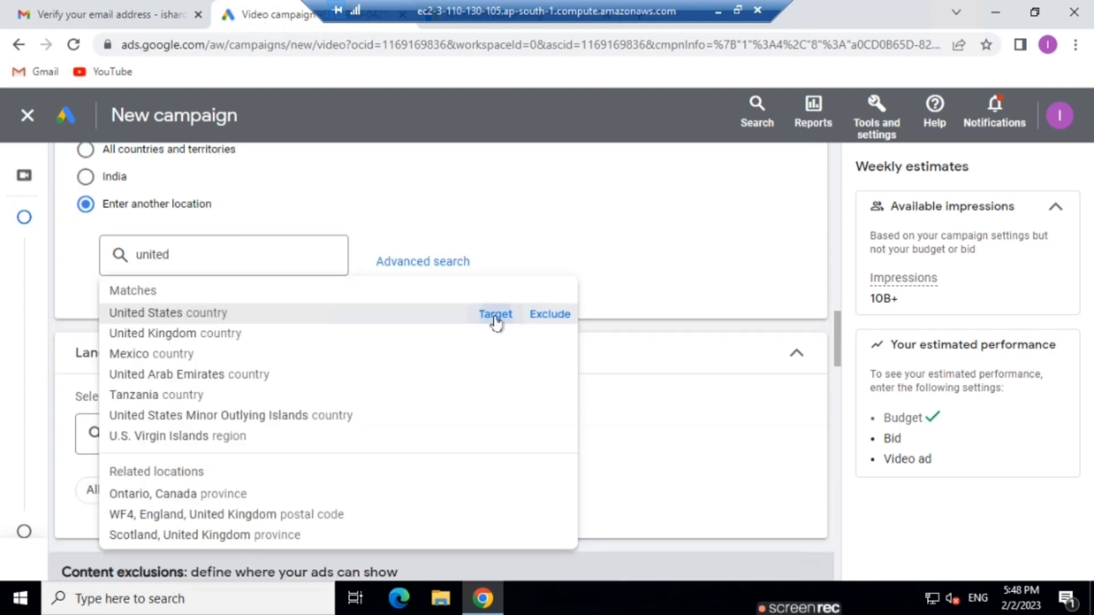
pyautogui.click(495, 315)
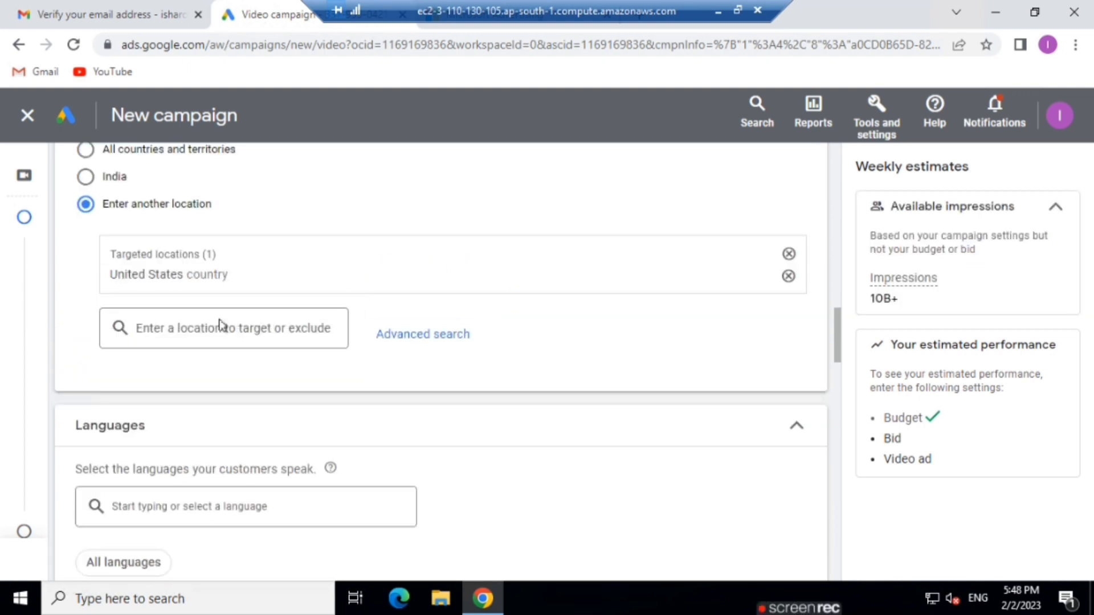
# Append "first" to the end of the existing ad group name
pyautogui.scroll(-3, 337, 376)
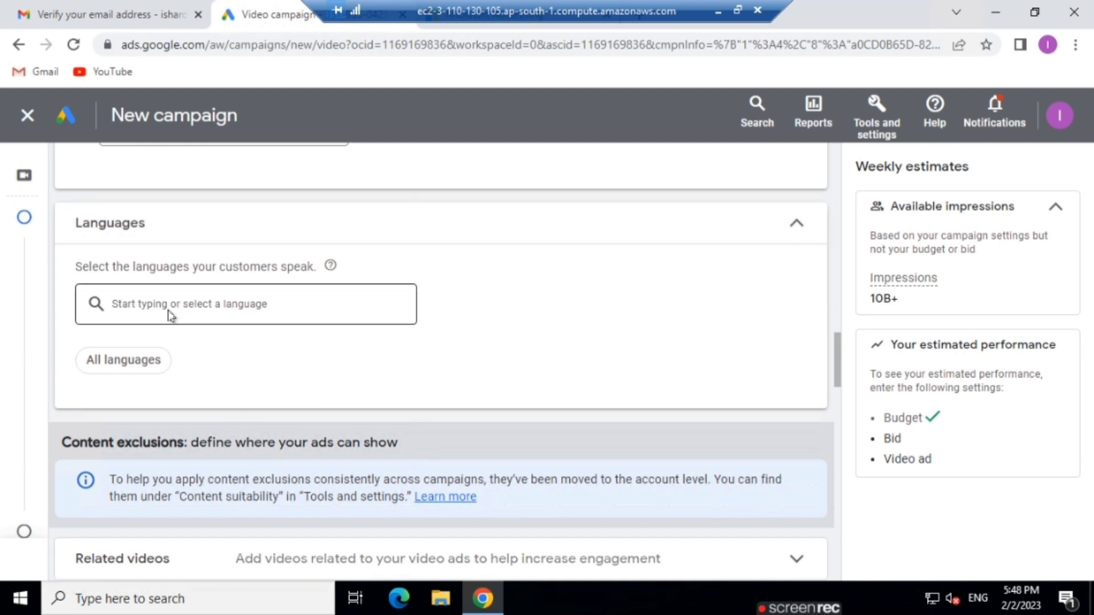
pyautogui.scroll(-4, 439, 361)
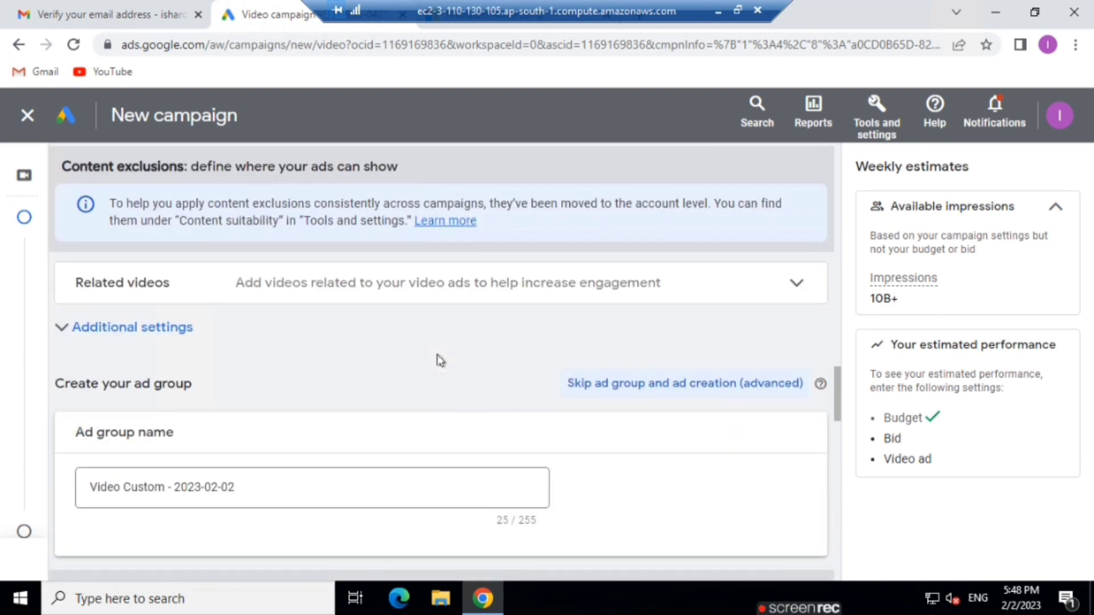
pyautogui.scroll(2, 276, 340)
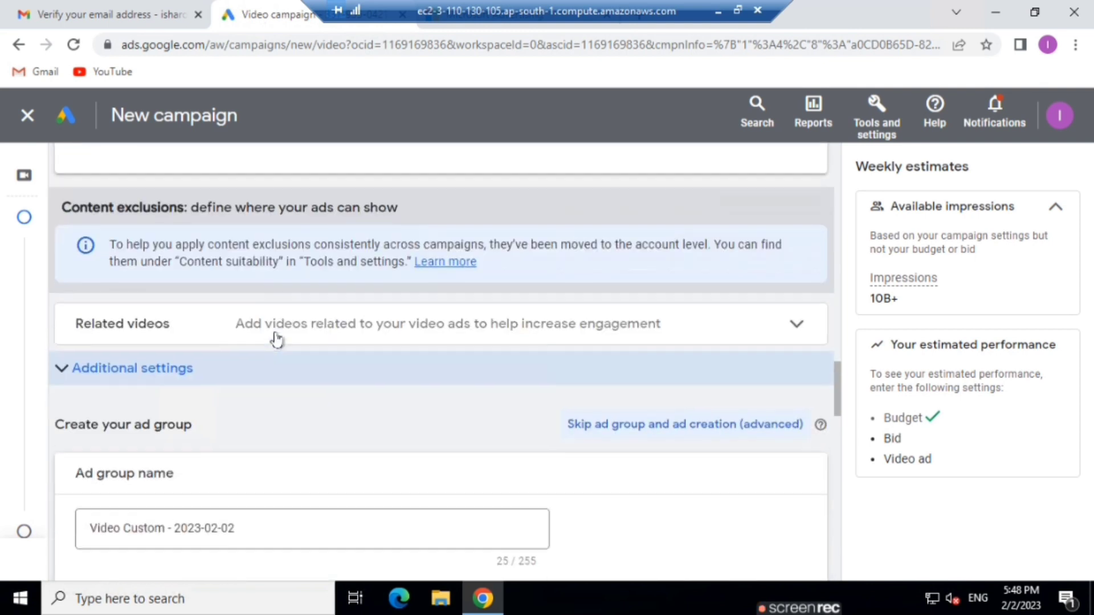
pyautogui.scroll(-4, 607, 264)
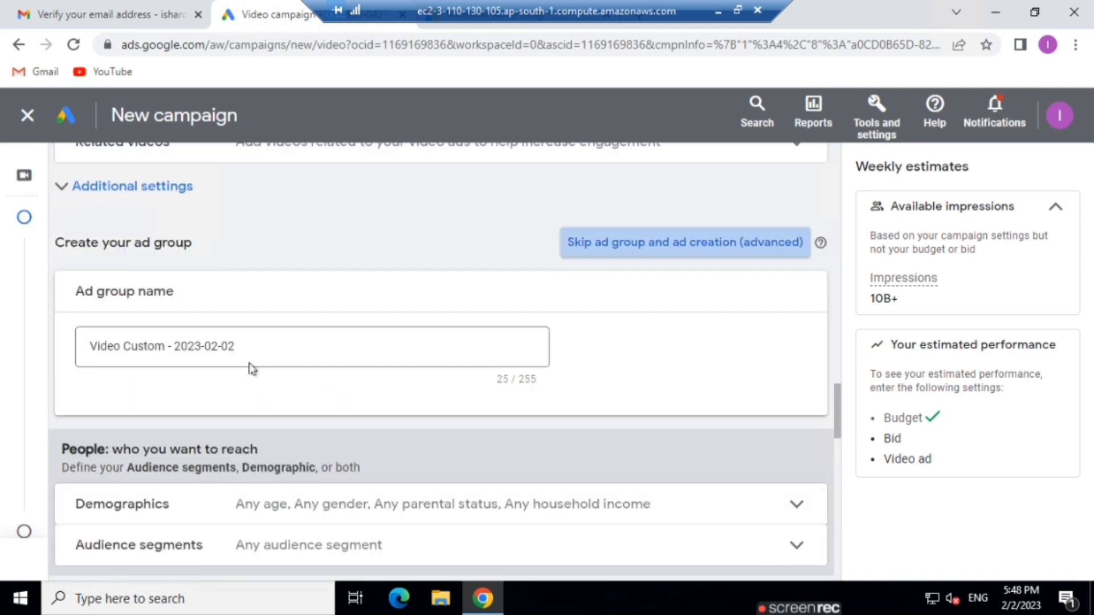
pyautogui.click(237, 346)
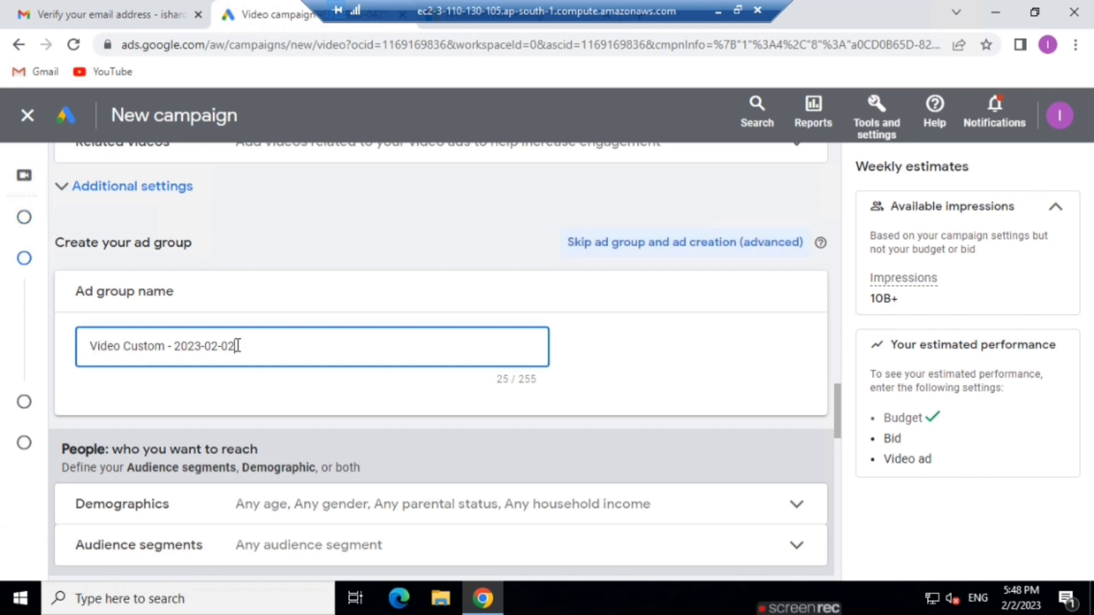
pyautogui.scroll(-6, 238, 345)
pyautogui.write('first')
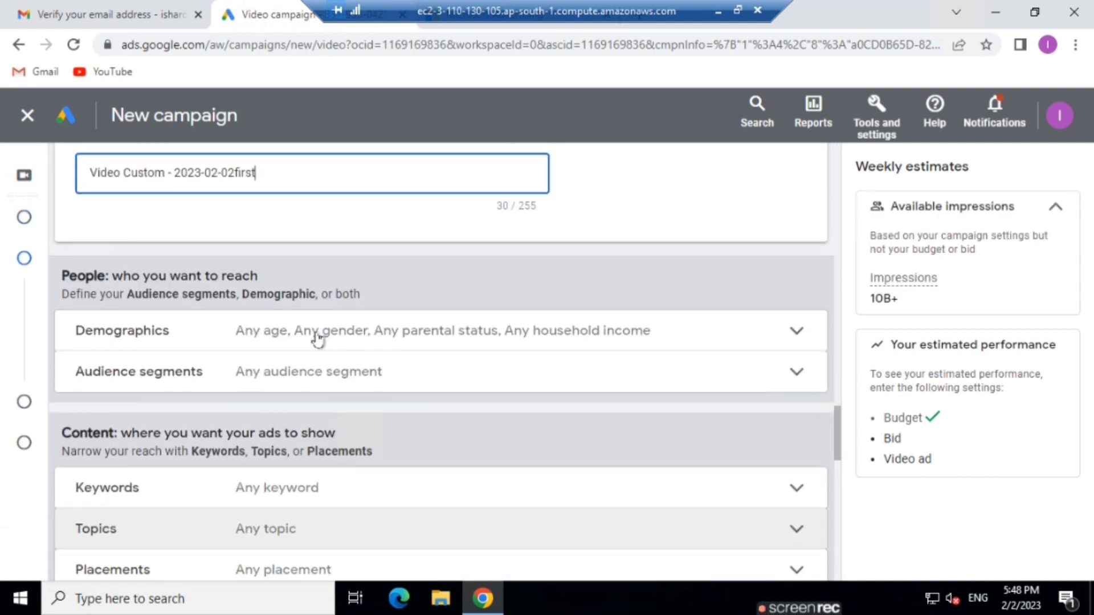
# In the ad group's demographics, exclude unknown gender, the age groups 35 - 44, 45 - 54, 55 - 64 and 65+, and unknown age
pyautogui.scroll(-2, 317, 339)
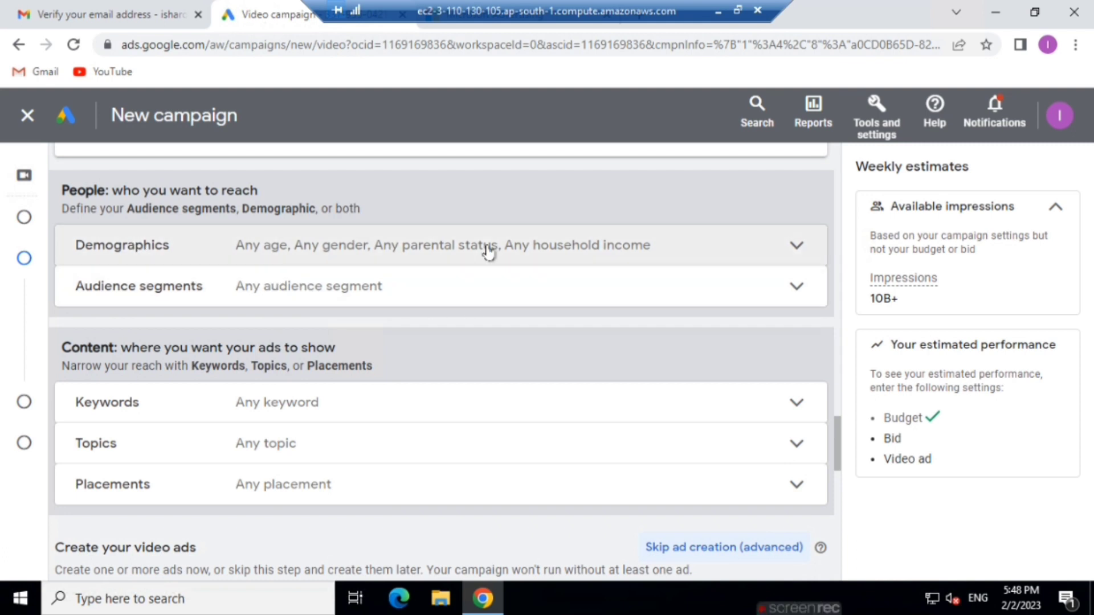
pyautogui.click(487, 251)
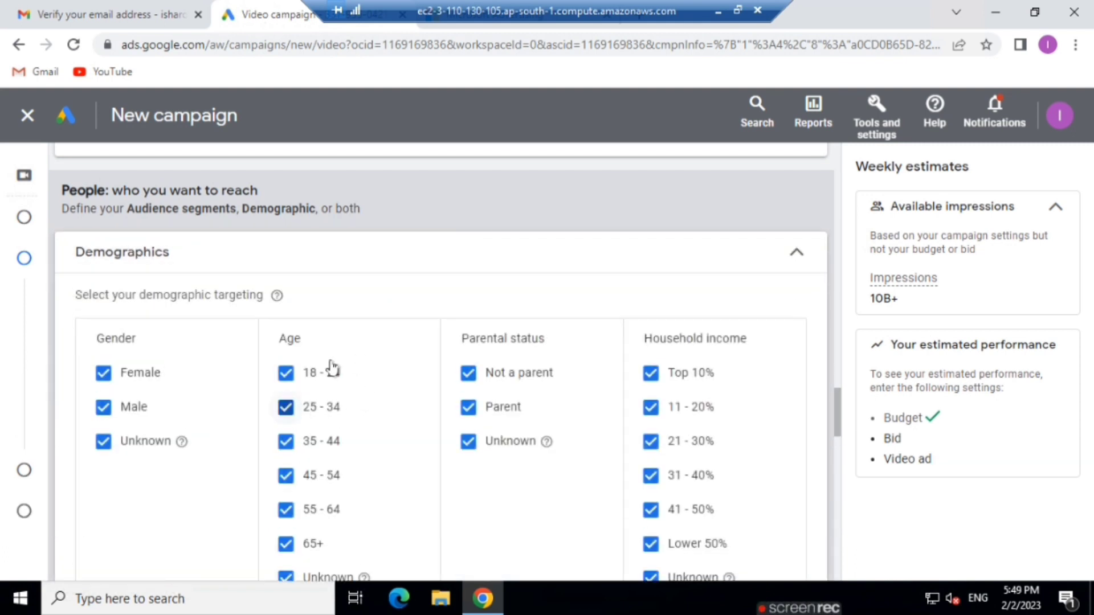
pyautogui.scroll(-4, 333, 364)
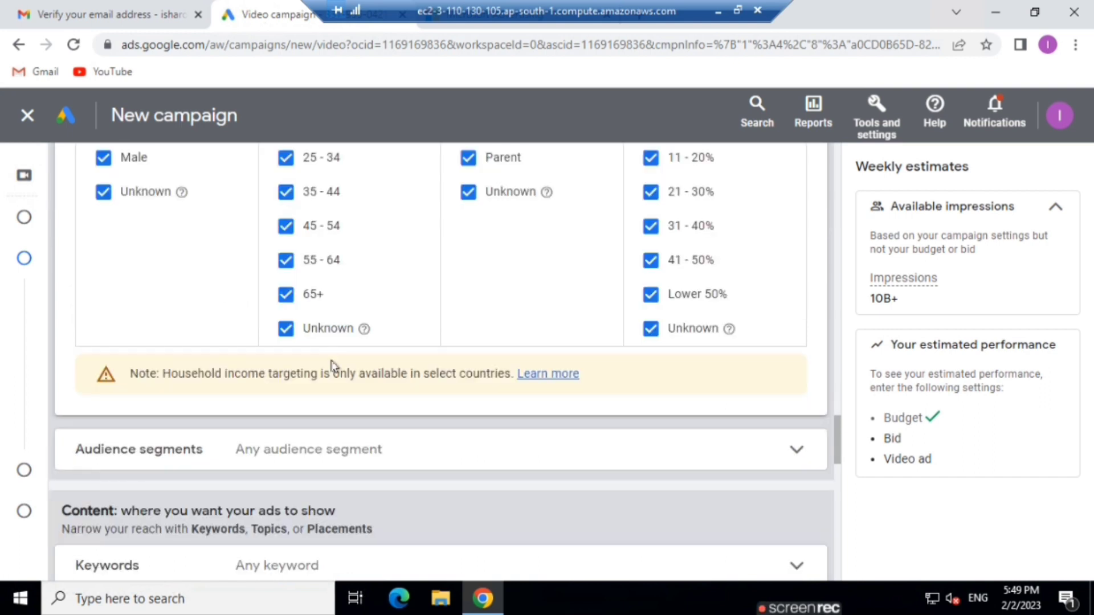
pyautogui.scroll(2, 333, 364)
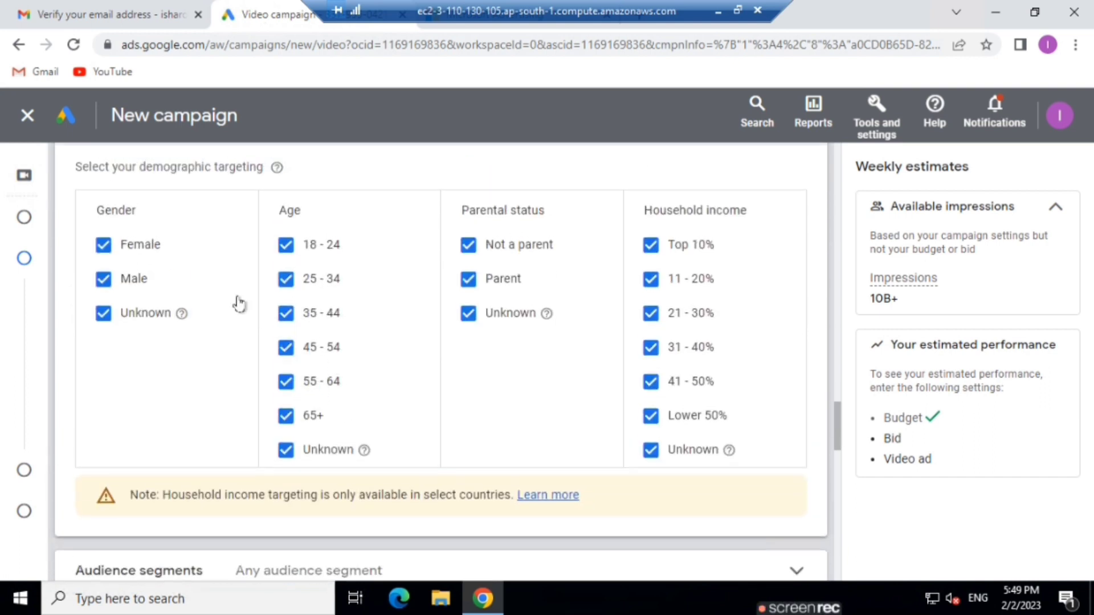
pyautogui.click(105, 323)
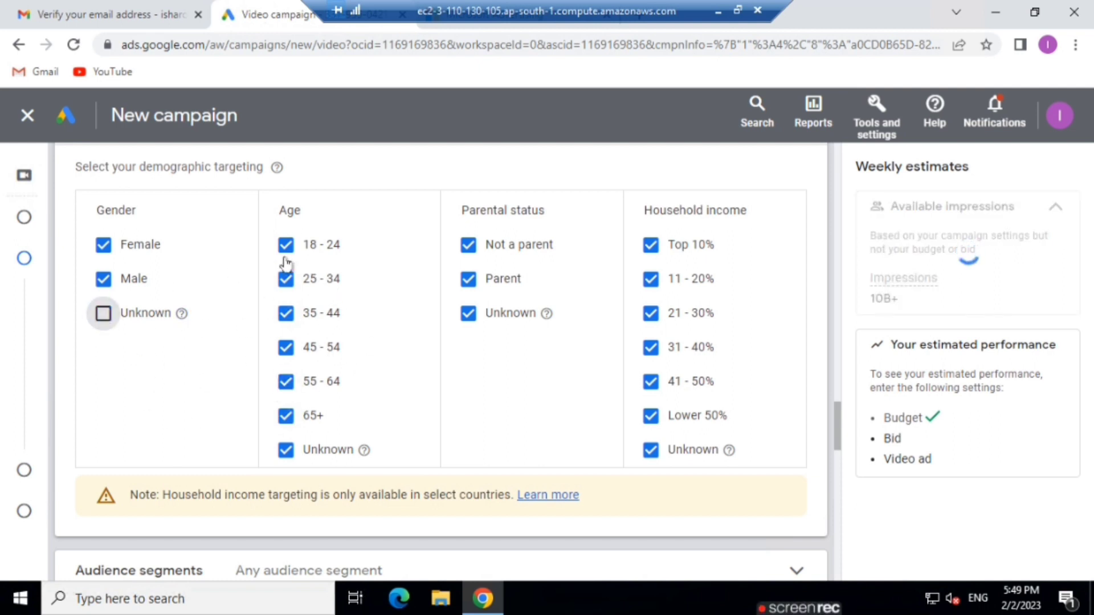
pyautogui.click(286, 317)
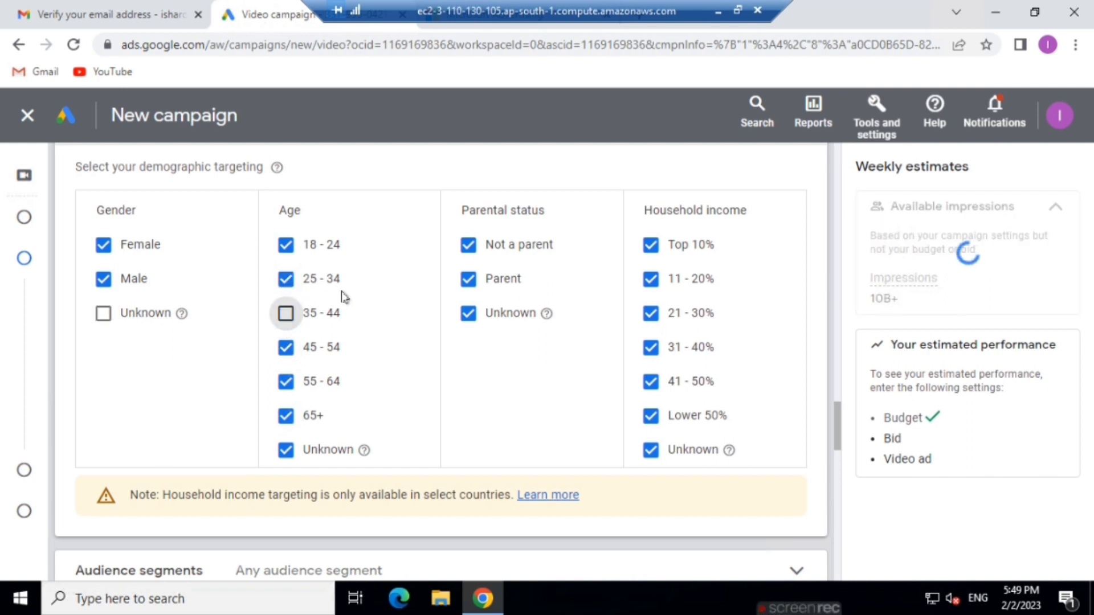
pyautogui.click(287, 349)
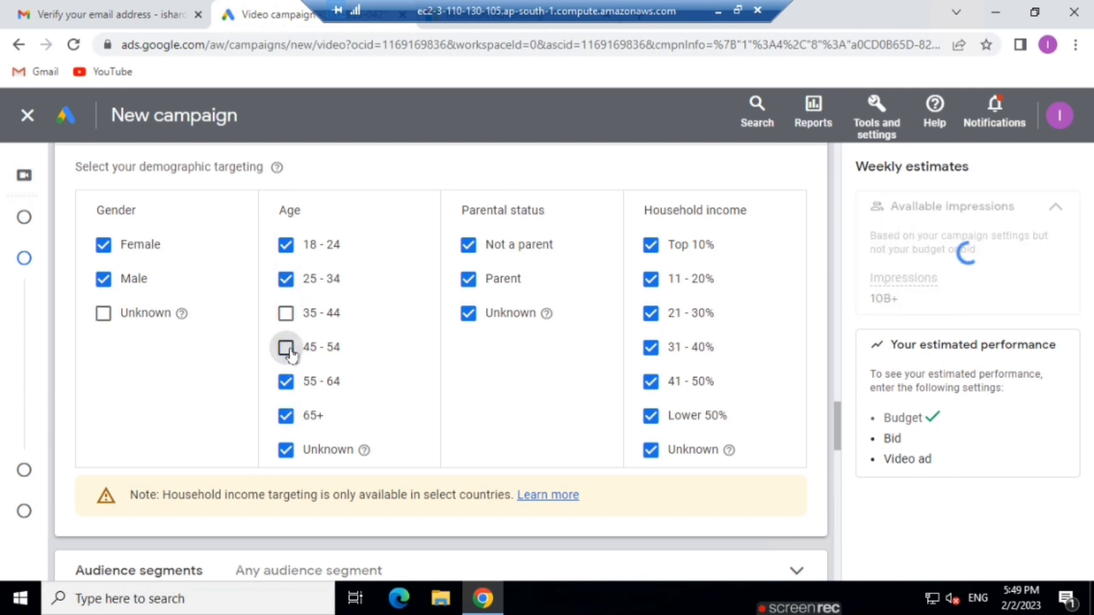
pyautogui.click(286, 382)
pyautogui.click(284, 423)
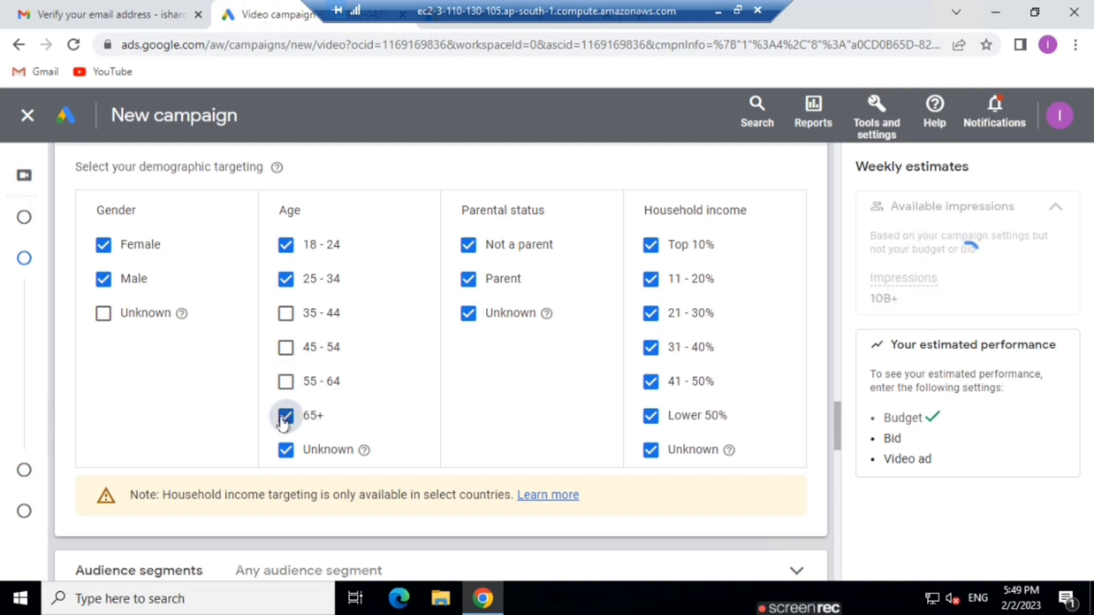
pyautogui.click(286, 450)
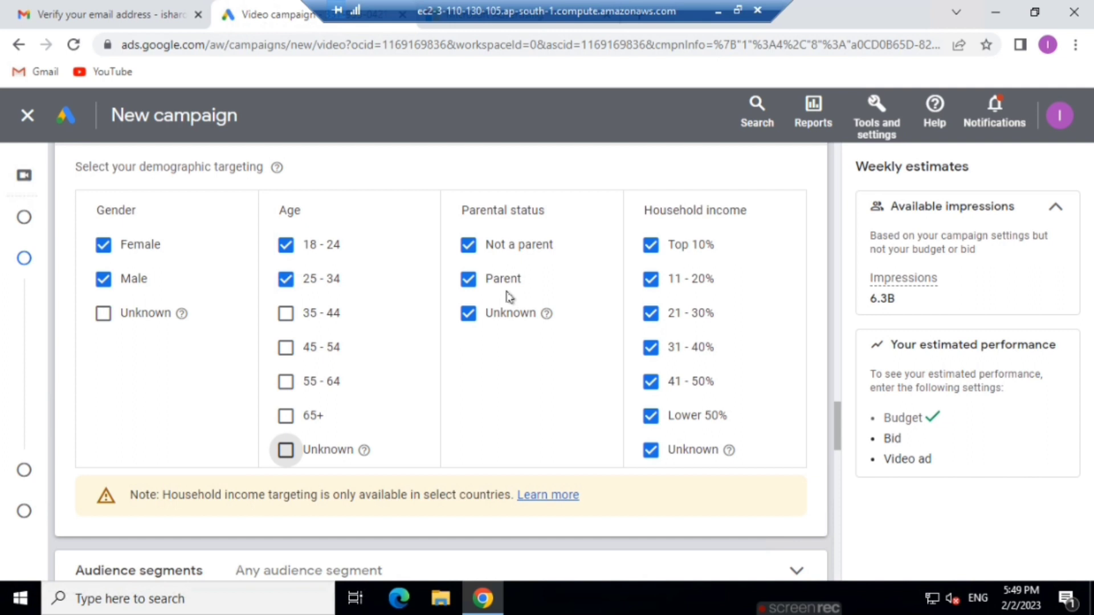
# Exclude unknown parental status and the household income brackets Top 10%, 11 - 20%, 21 - 30% and 31 - 40%
pyautogui.click(469, 315)
pyautogui.click(469, 315)
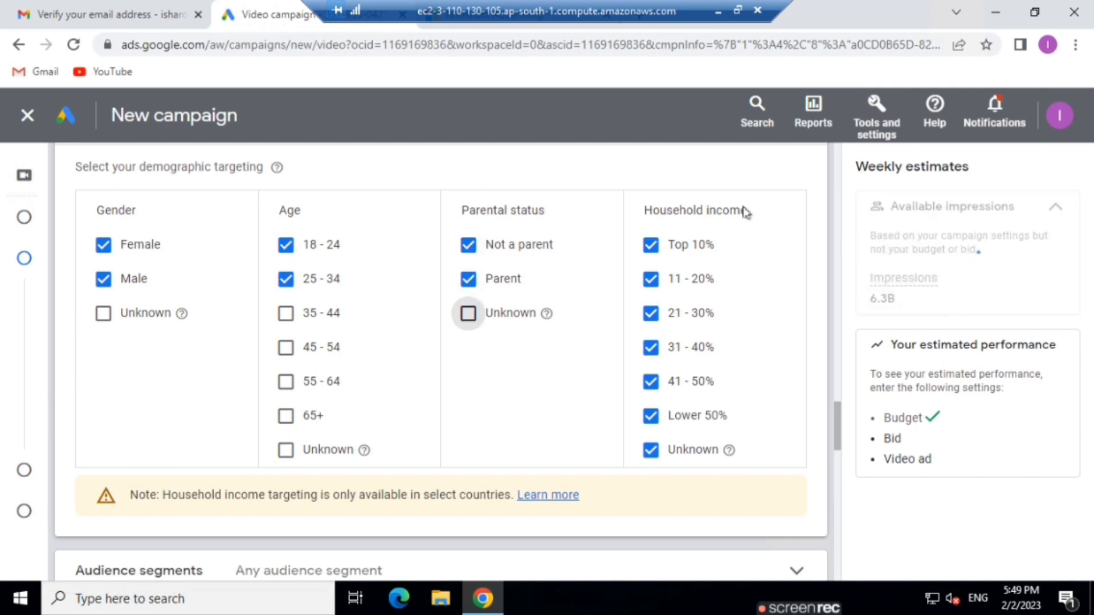
pyautogui.click(650, 244)
pyautogui.click(650, 279)
pyautogui.click(650, 314)
pyautogui.click(651, 348)
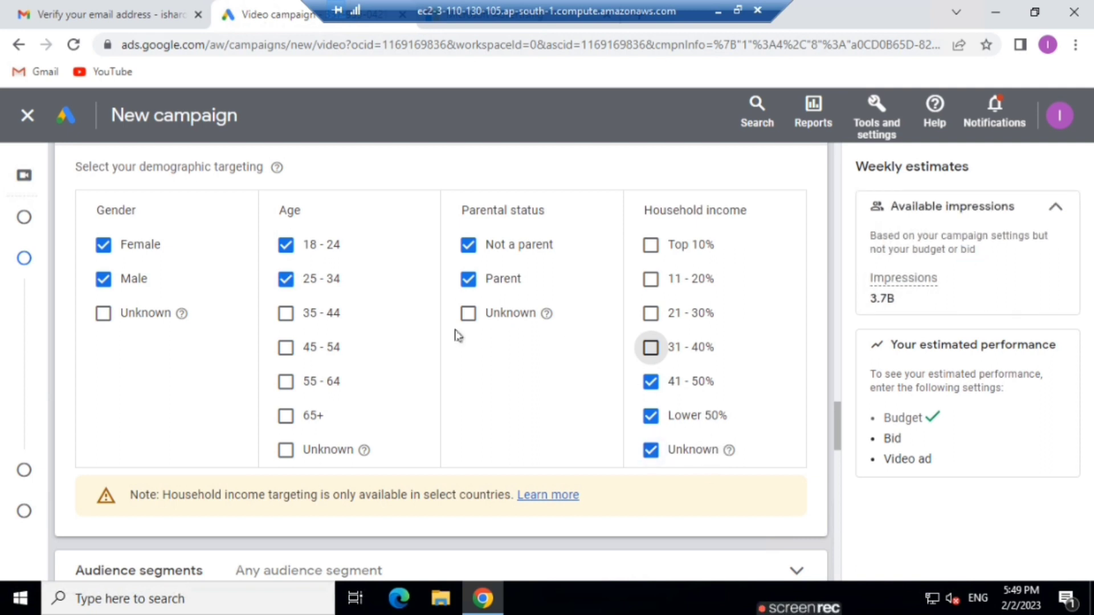
# Review the ad group's audience segment, keyword, topic and placement targeting sections and the video ad creation section
pyautogui.scroll(-5, 626, 285)
pyautogui.click(778, 223)
pyautogui.click(780, 222)
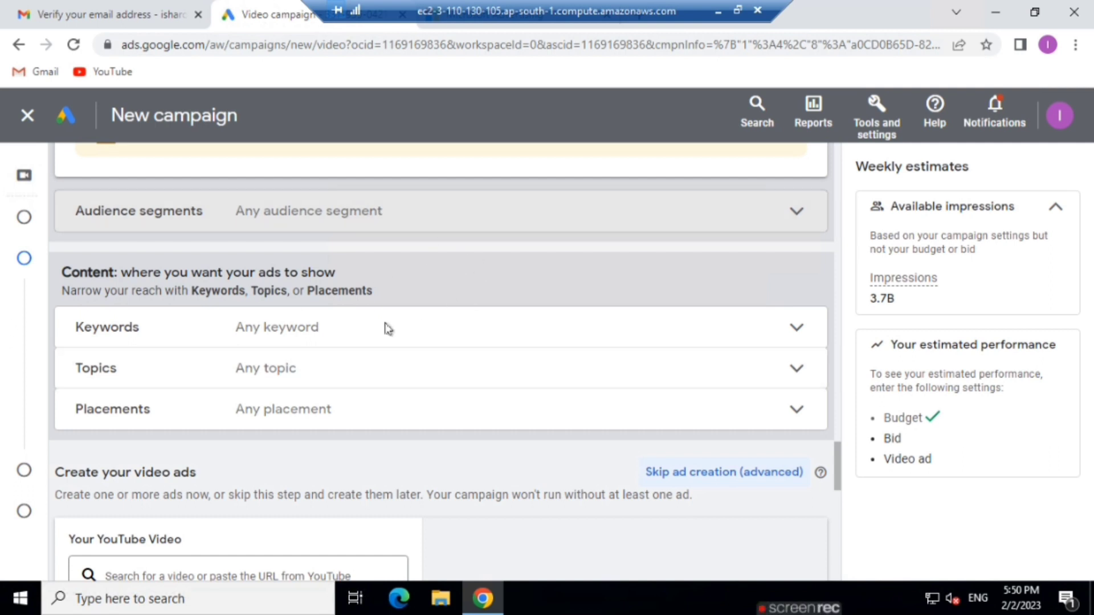
pyautogui.scroll(-5, 212, 340)
pyautogui.scroll(2, 212, 340)
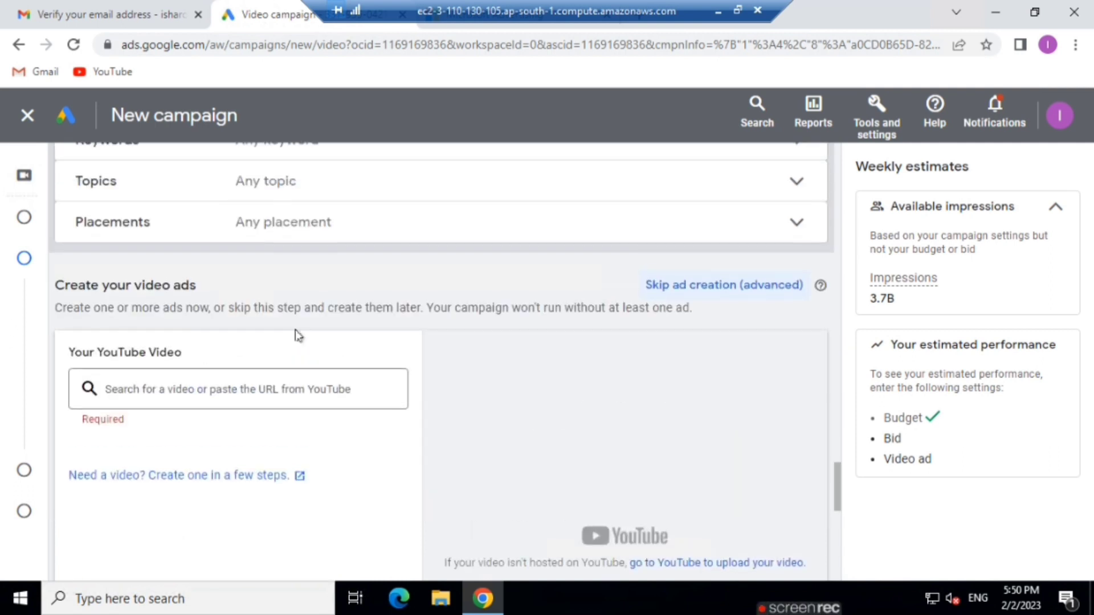
pyautogui.scroll(1, 295, 329)
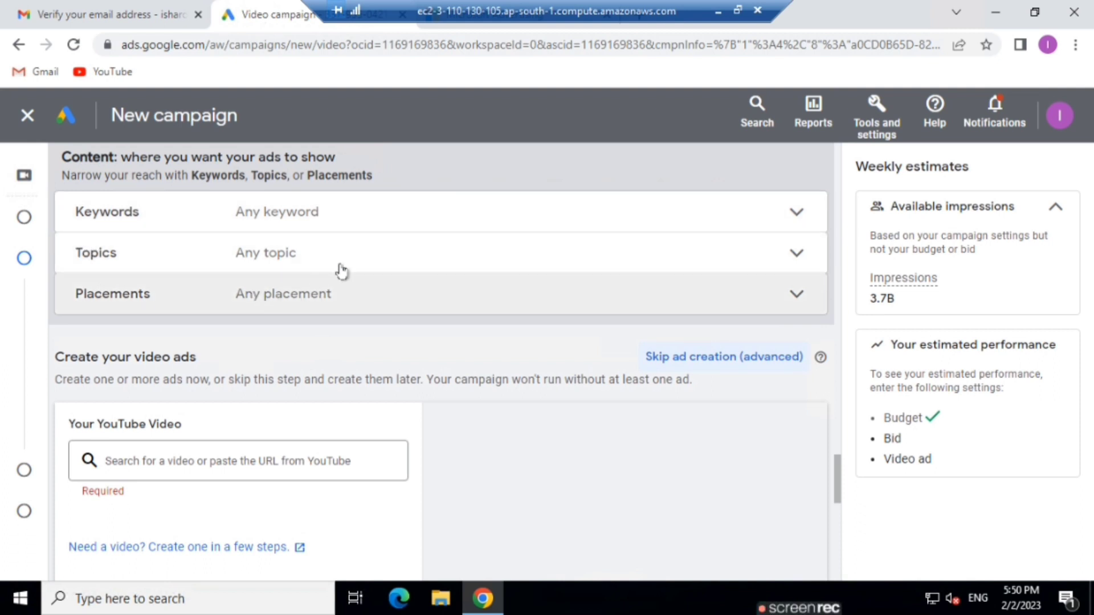
pyautogui.click(376, 222)
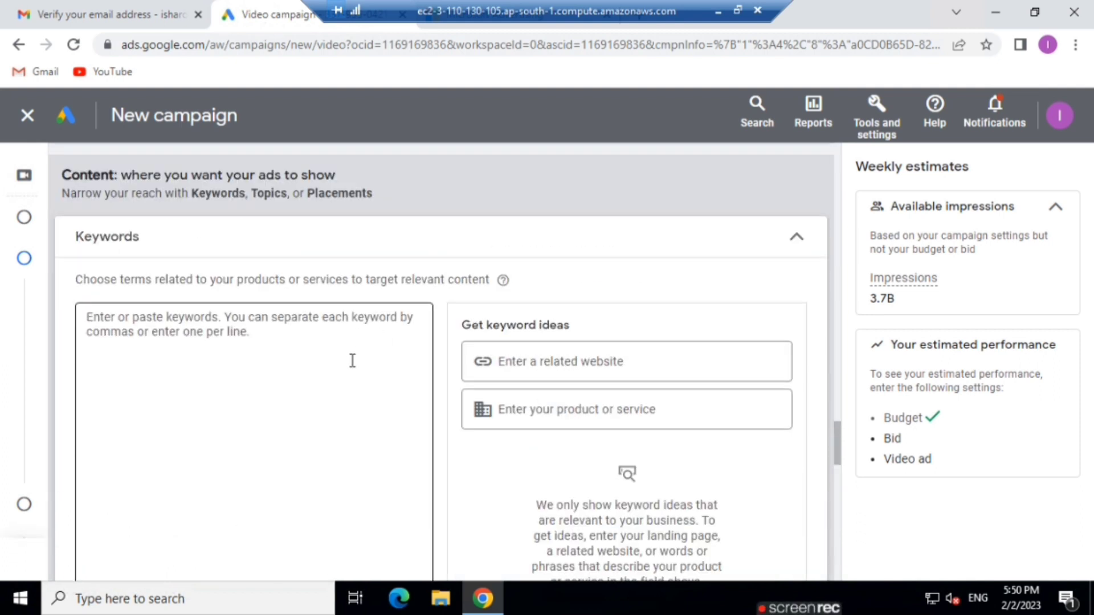
pyautogui.scroll(-3, 290, 411)
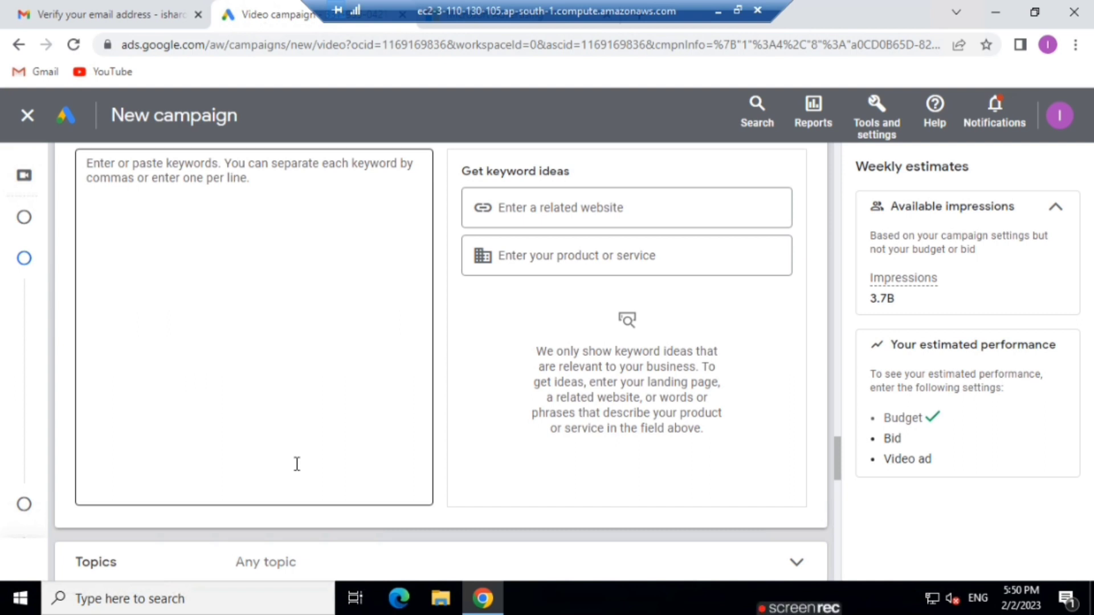
pyautogui.scroll(-5, 296, 464)
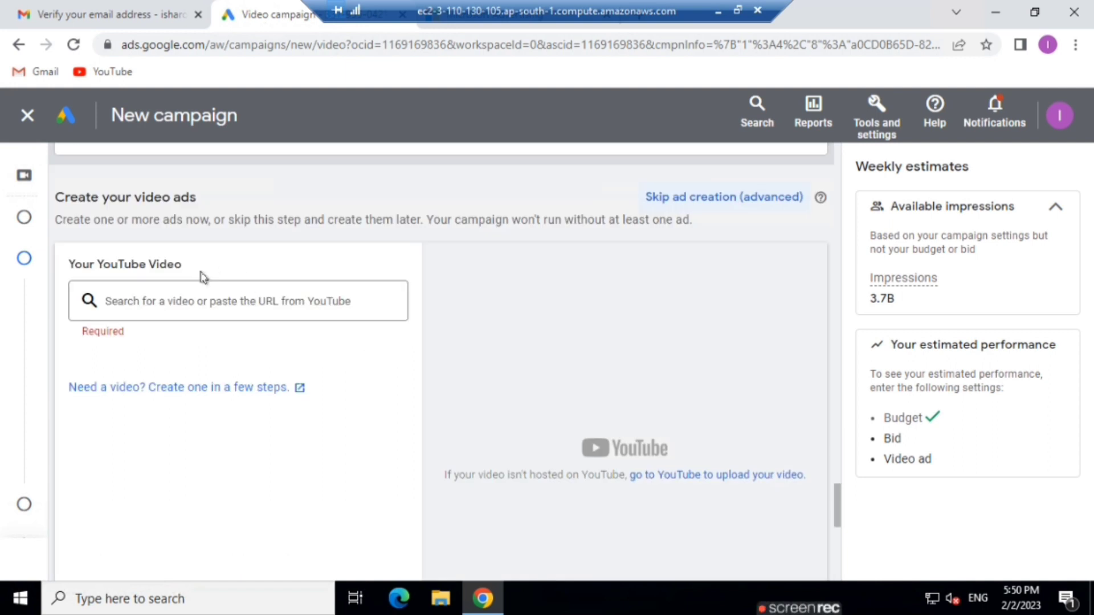
pyautogui.click(290, 296)
pyautogui.write('https://youtu.be/HR0gcfKt5Ss')
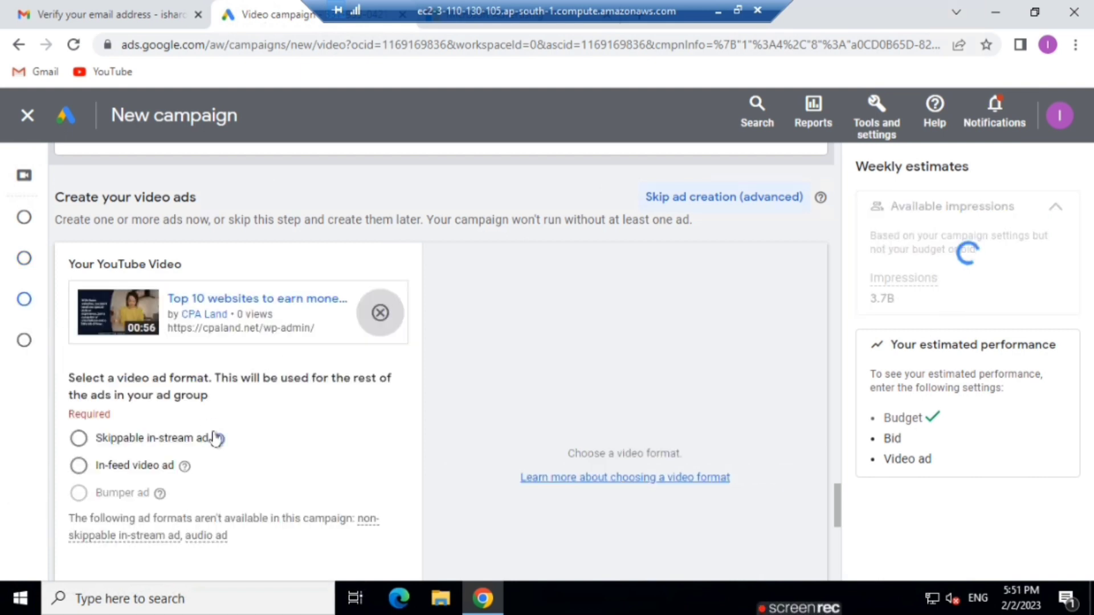
# Choose the In-feed video ad format for the ad group
pyautogui.moveTo(216, 438)
pyautogui.scroll(-2, 216, 437)
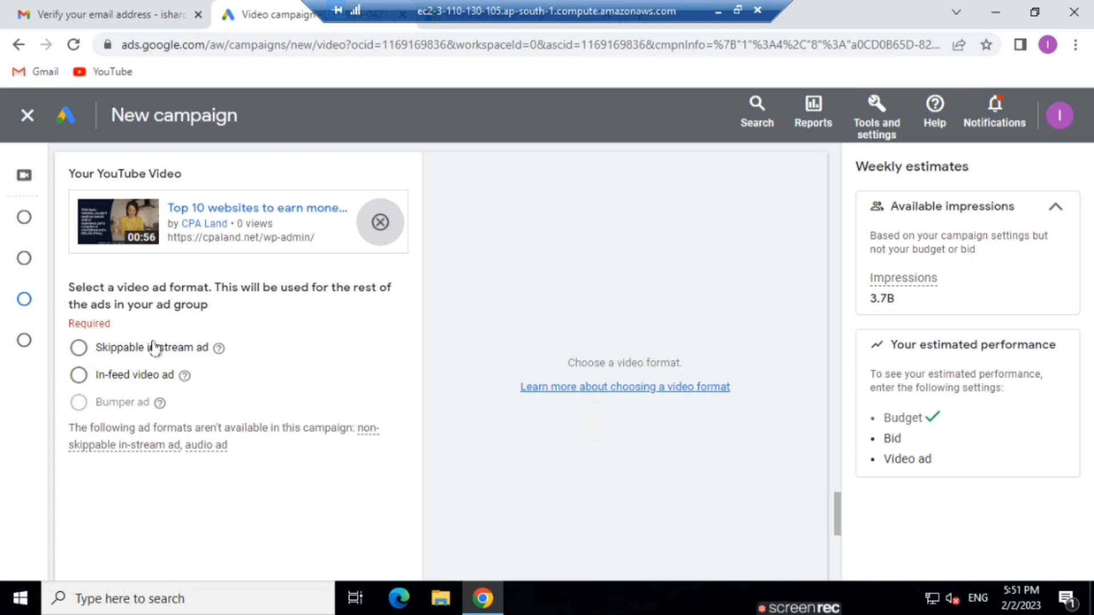
pyautogui.click(79, 377)
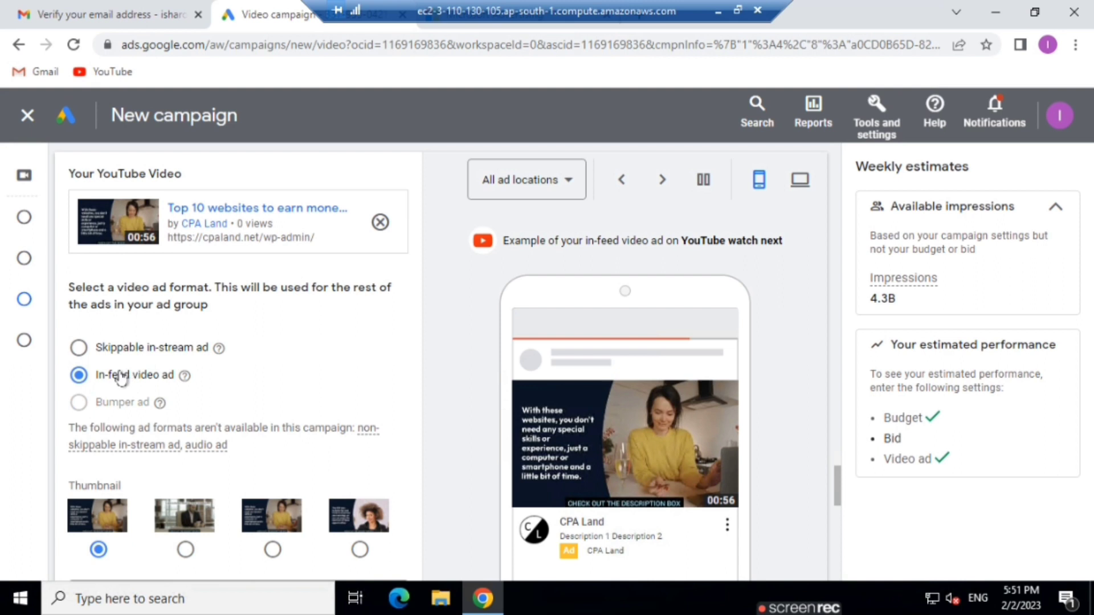
pyautogui.click(184, 375)
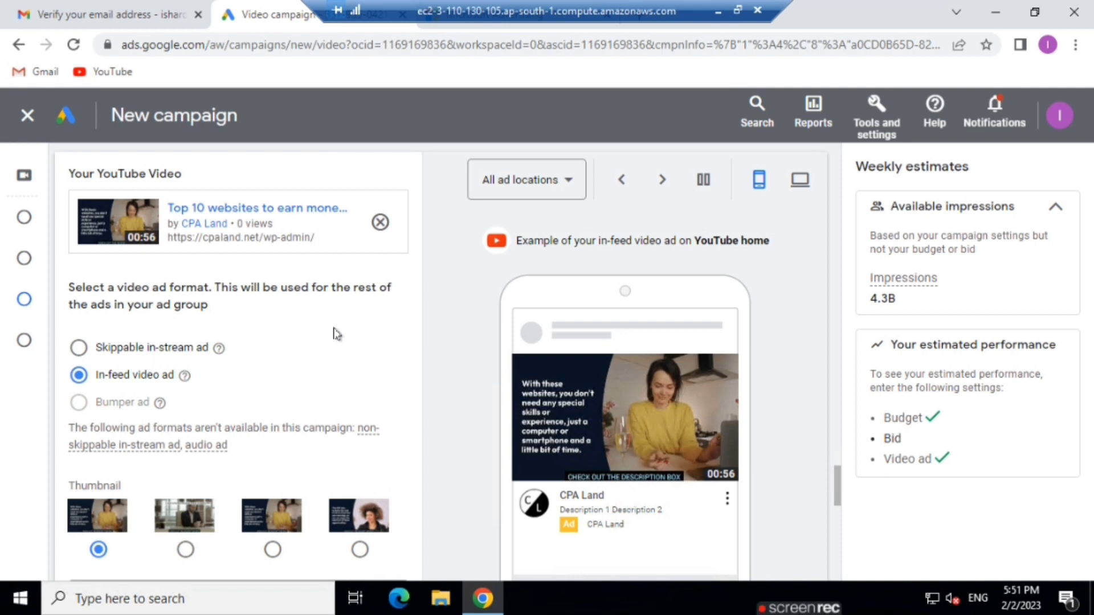
# Enter the ad headline "Try this 10 website to earn some extra income."
pyautogui.scroll(-1, 325, 342)
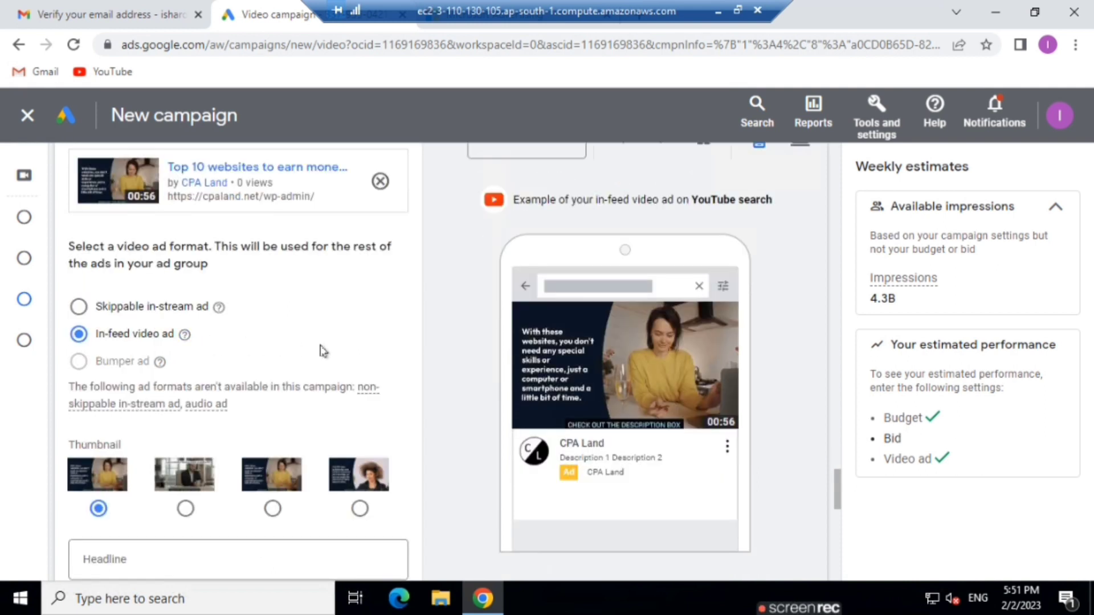
pyautogui.scroll(-6, 321, 351)
pyautogui.scroll(2, 275, 320)
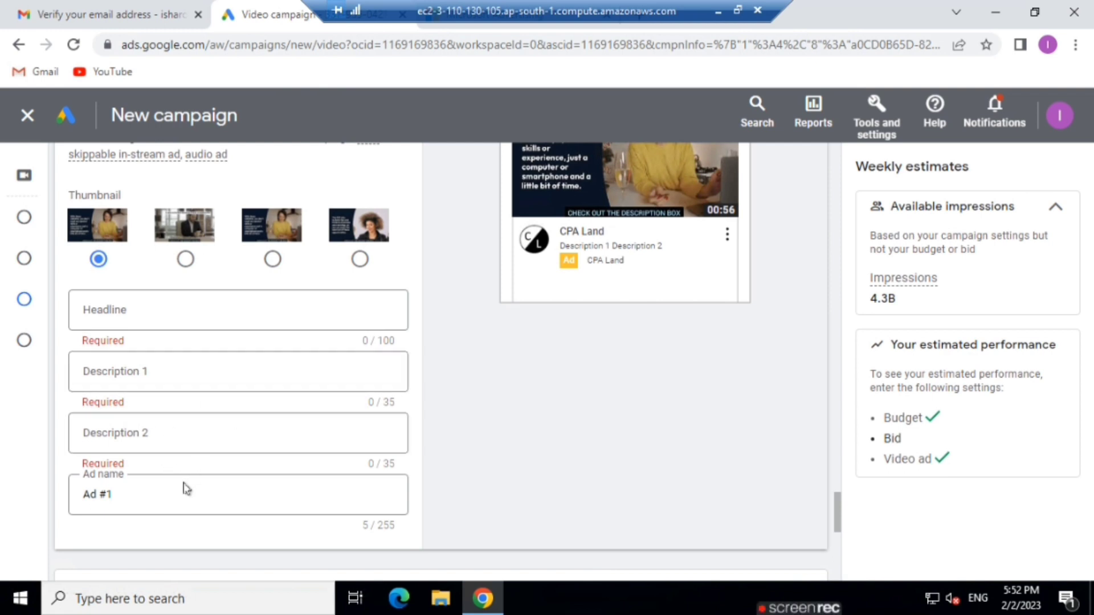
pyautogui.click(220, 313)
pyautogui.write('Try this 10 website to earn some extra income.')
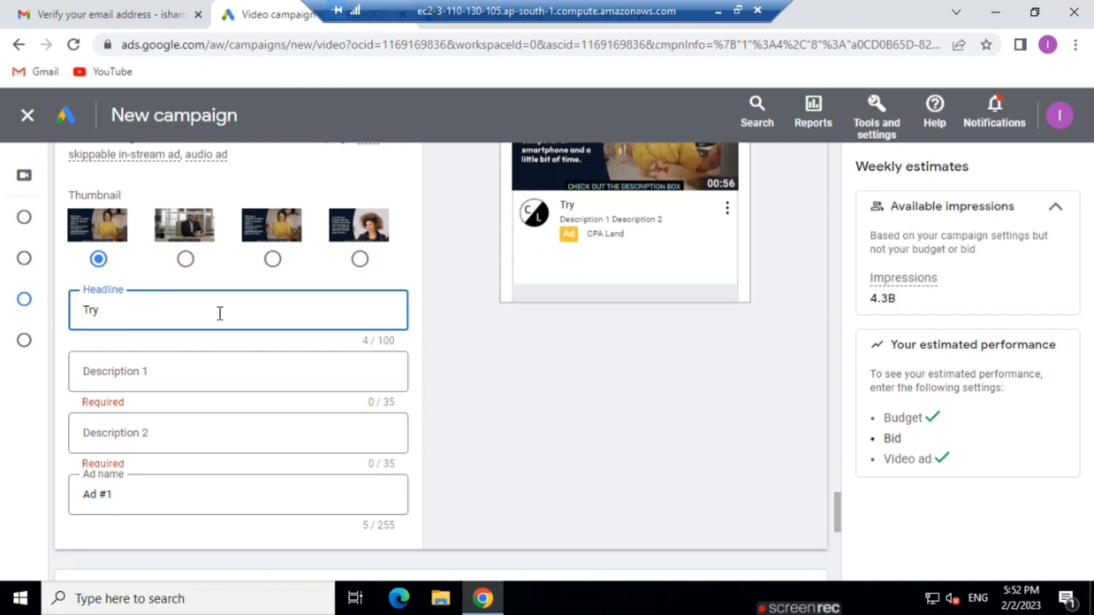
# Fill in the ad's first description line with "Download the pdf."
pyautogui.click(200, 389)
pyautogui.write('Download the pdf to access the websites')
pyautogui.press('BackSpace')
pyautogui.press('BackSpace')
pyautogui.press('BackSpace')
pyautogui.press('BackSpace')
pyautogui.press('BackSpace')
pyautogui.press('BackSpace')
pyautogui.press('BackSpace')
pyautogui.press('BackSpace')
pyautogui.press('BackSpace')
pyautogui.press('BackSpace')
pyautogui.press('BackSpace')
pyautogui.press('BackSpace')
pyautogui.press('BackSpace')
pyautogui.press('BackSpace')
pyautogui.press('BackSpace')
pyautogui.press('BackSpace')
pyautogui.press('BackSpace')
pyautogui.press('BackSpace')
pyautogui.press('BackSpace')
pyautogui.press('BackSpace')
pyautogui.write('.')
# Enter "For limited time only , hurry up." as the second description and append "first" to the ad name
pyautogui.click(239, 437)
pyautogui.write('For limited time only , hurry up.')
pyautogui.click(193, 496)
pyautogui.write('first')
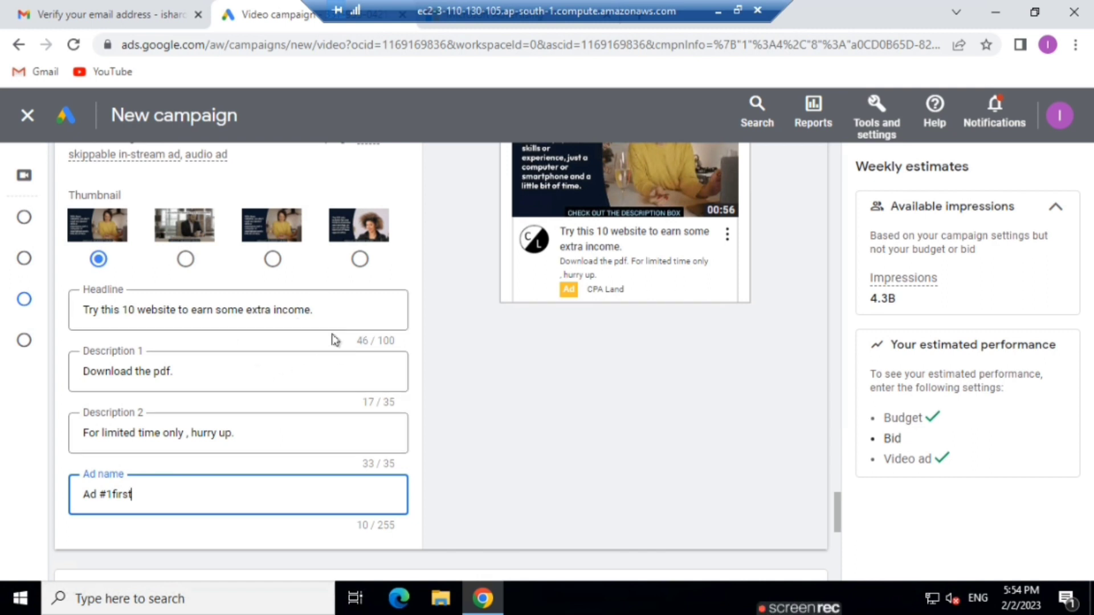
# Try maximum CPV bids of ₹5.00 and ₹6.00 for the ad group and compare the estimated performance
pyautogui.scroll(4, 334, 340)
pyautogui.scroll(-8, 335, 340)
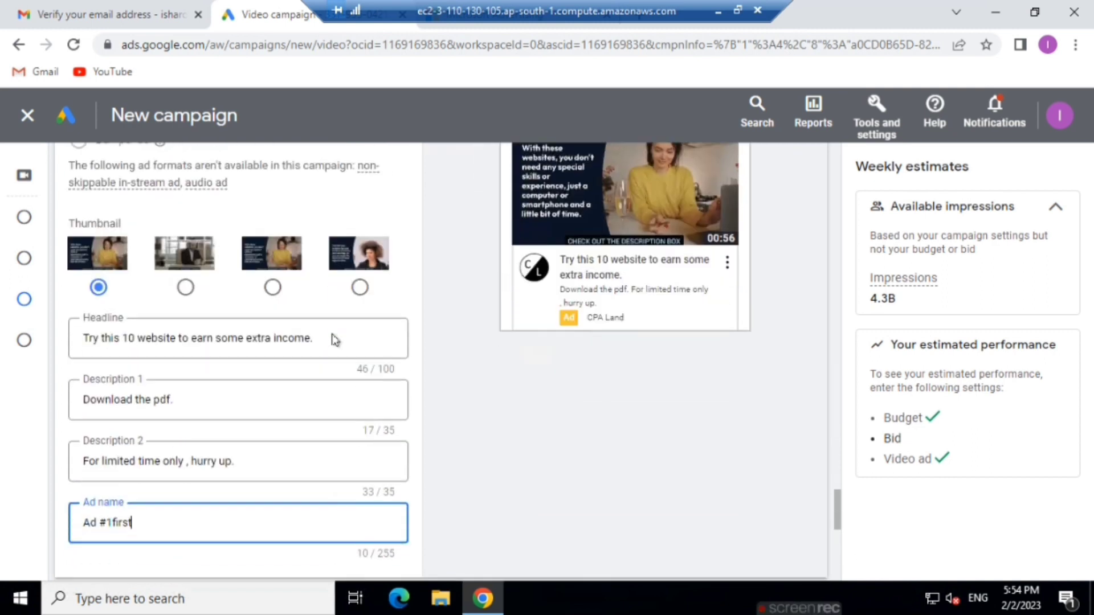
pyautogui.scroll(-1, 334, 340)
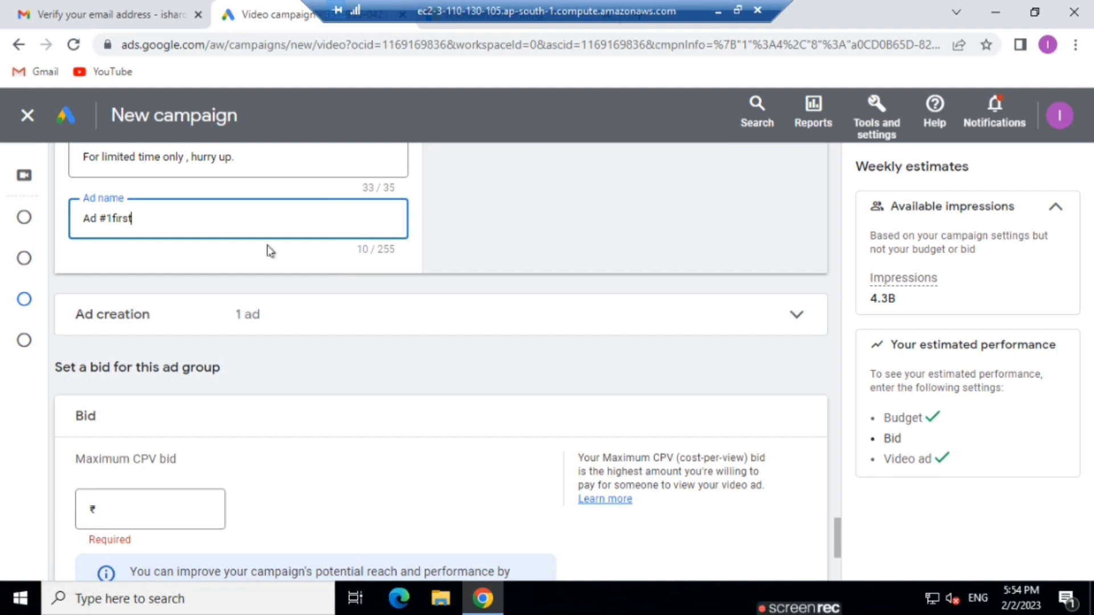
pyautogui.scroll(-4, 305, 281)
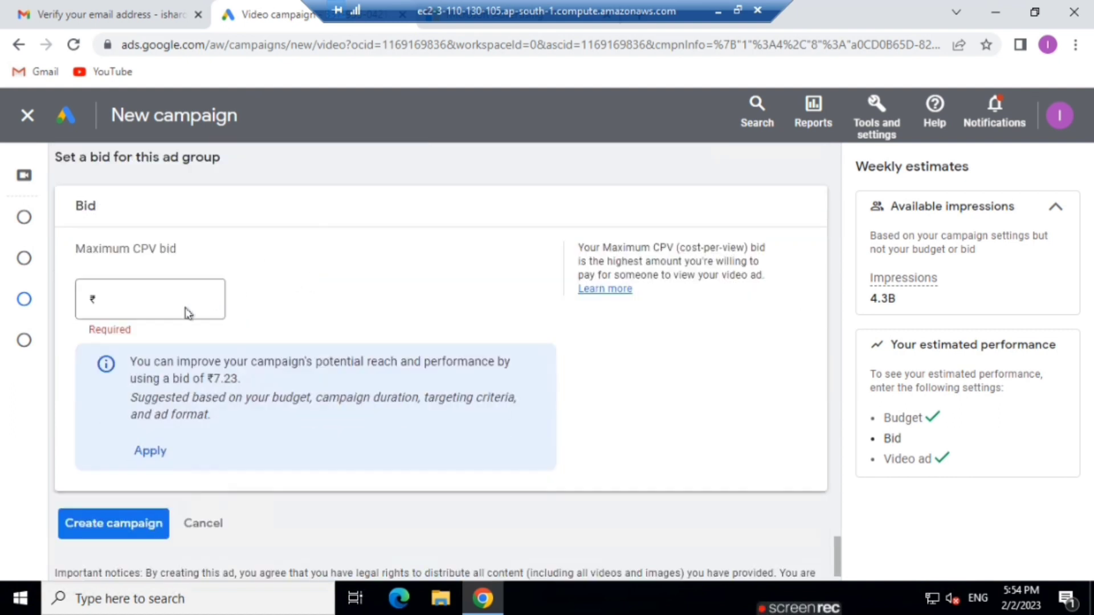
pyautogui.click(132, 302)
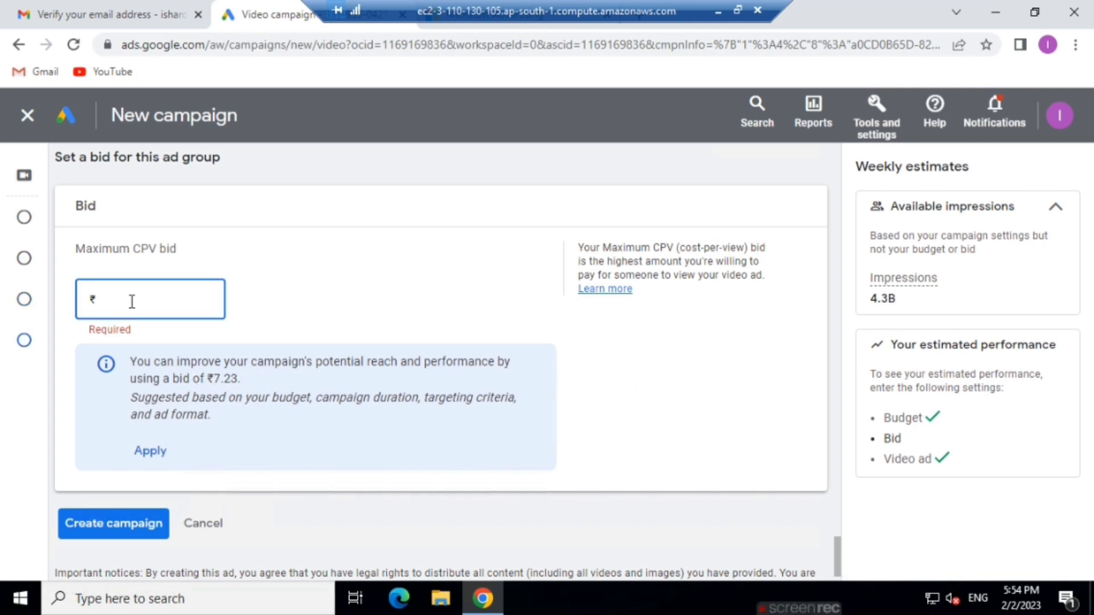
pyautogui.write('5')
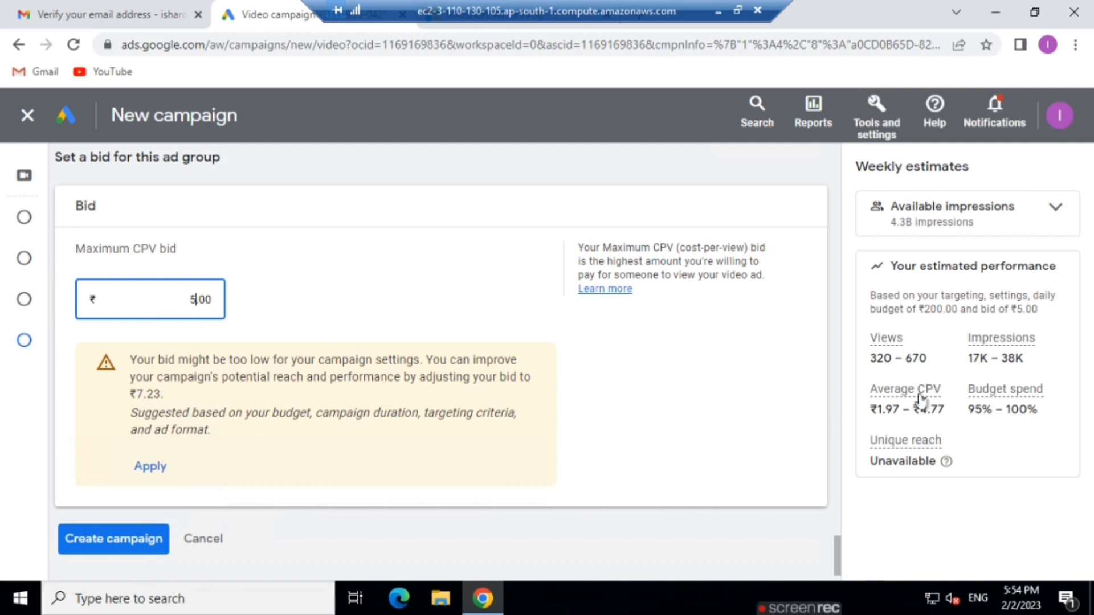
pyautogui.moveTo(921, 398)
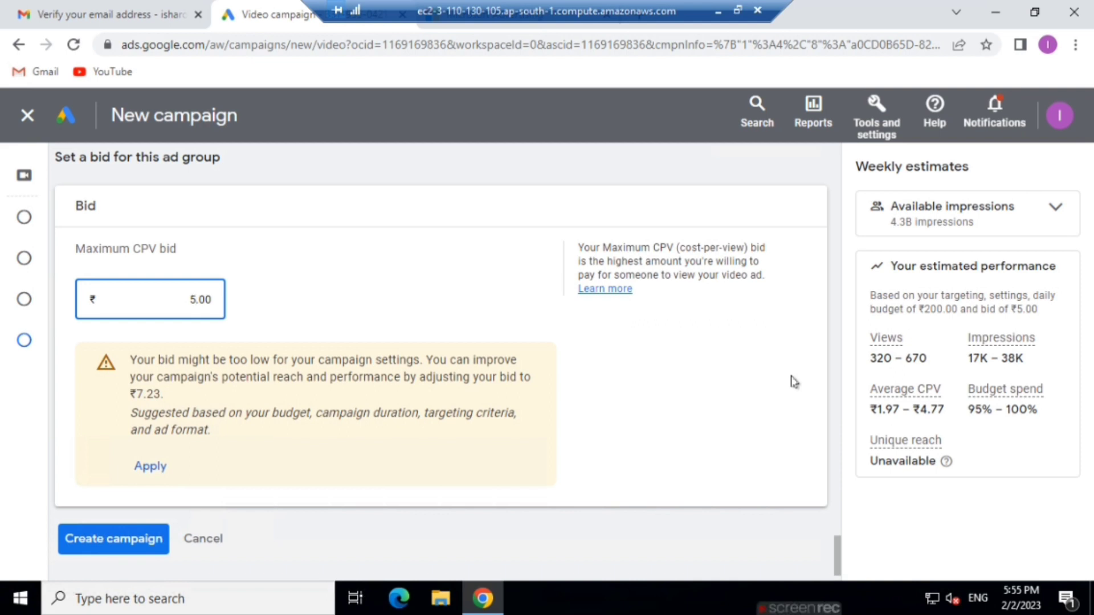
pyautogui.press('BackSpace')
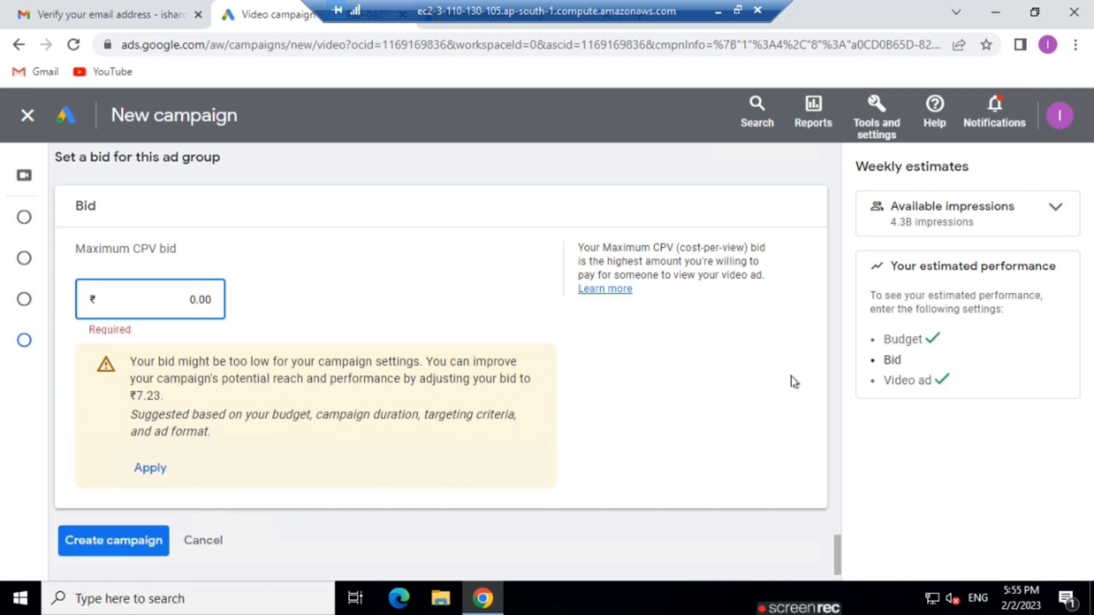
pyautogui.write('6')
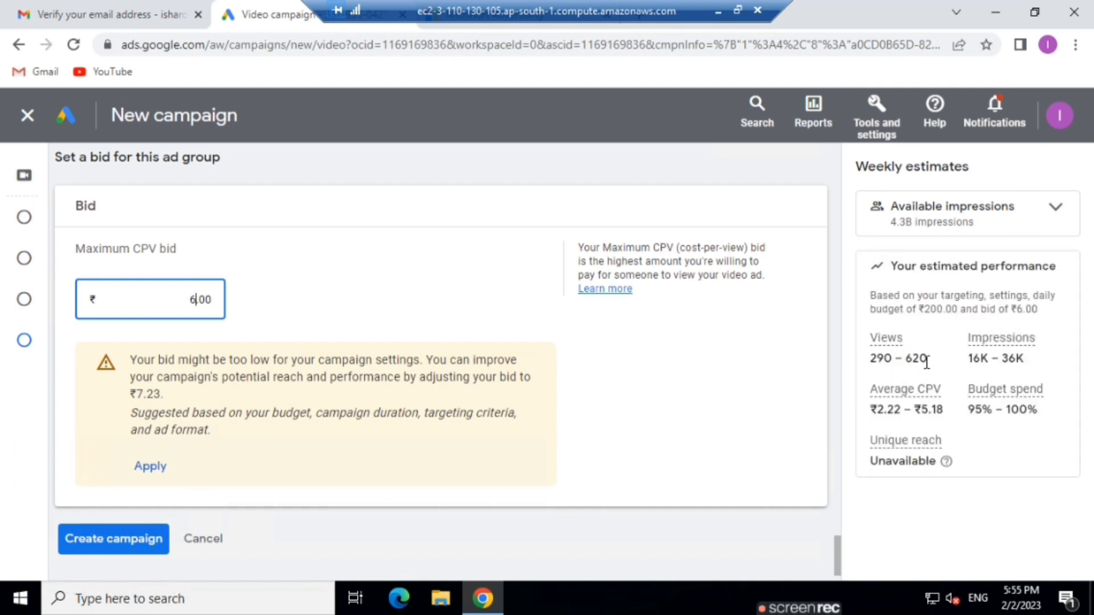
pyautogui.press('BackSpace')
pyautogui.write('6')
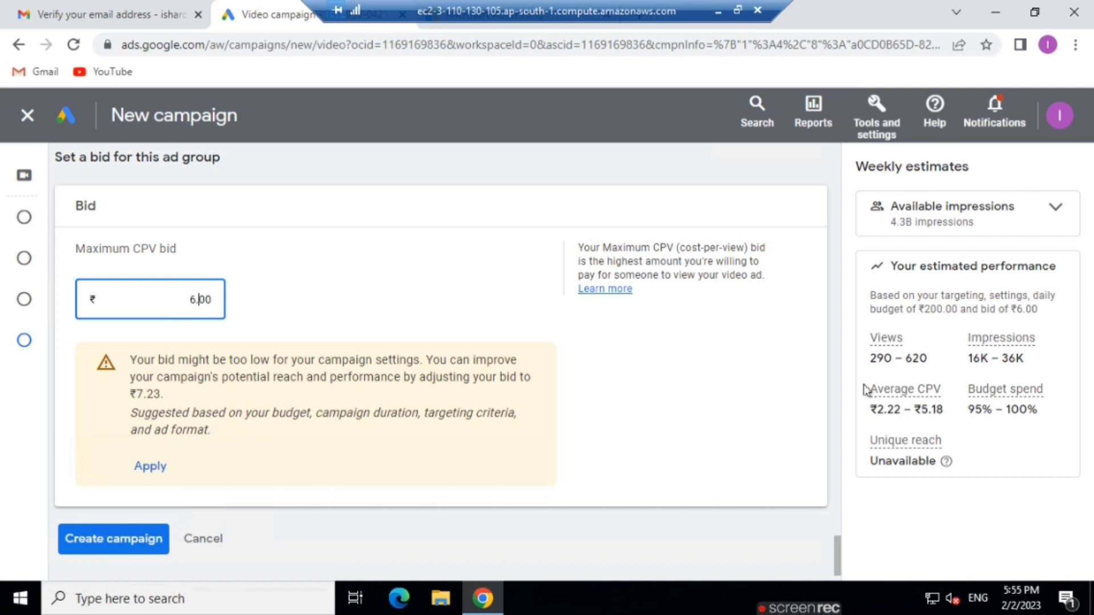
# Set the ad group's maximum CPV bid to ₹4.00
pyautogui.press('BackSpace')
pyautogui.write('4')
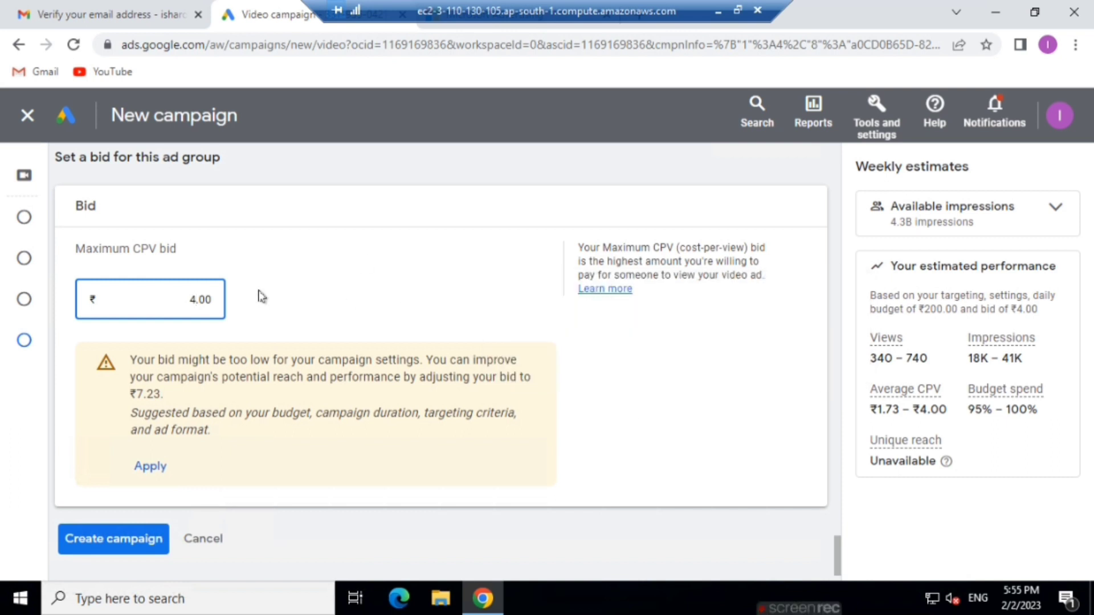
pyautogui.click(195, 300)
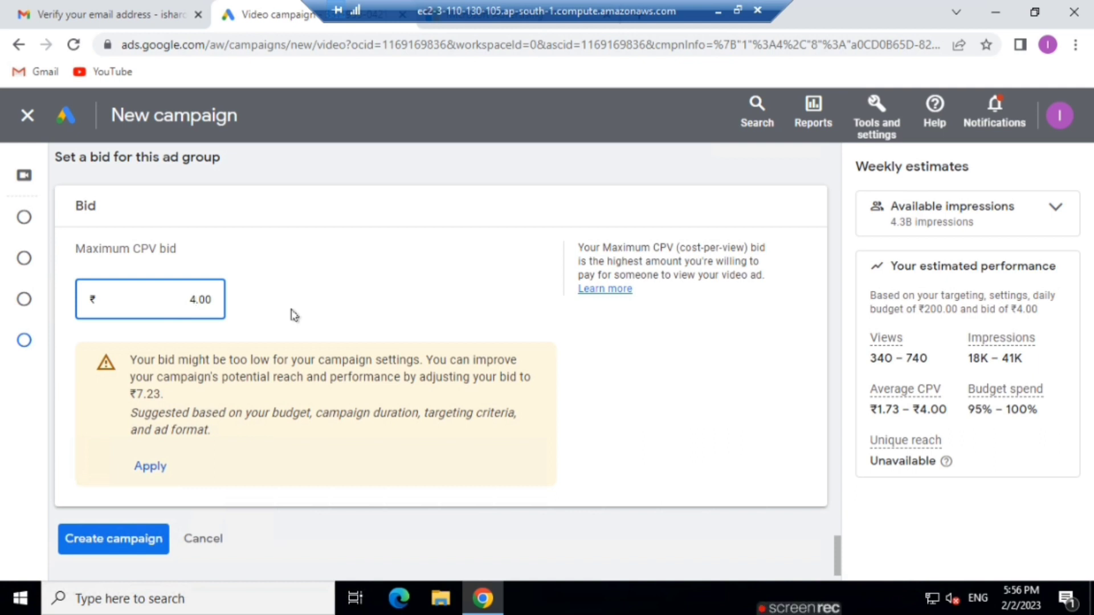
# Create the campaign, continue to it and look over its ad groups table
pyautogui.scroll(2, 317, 482)
pyautogui.scroll(-3, 316, 483)
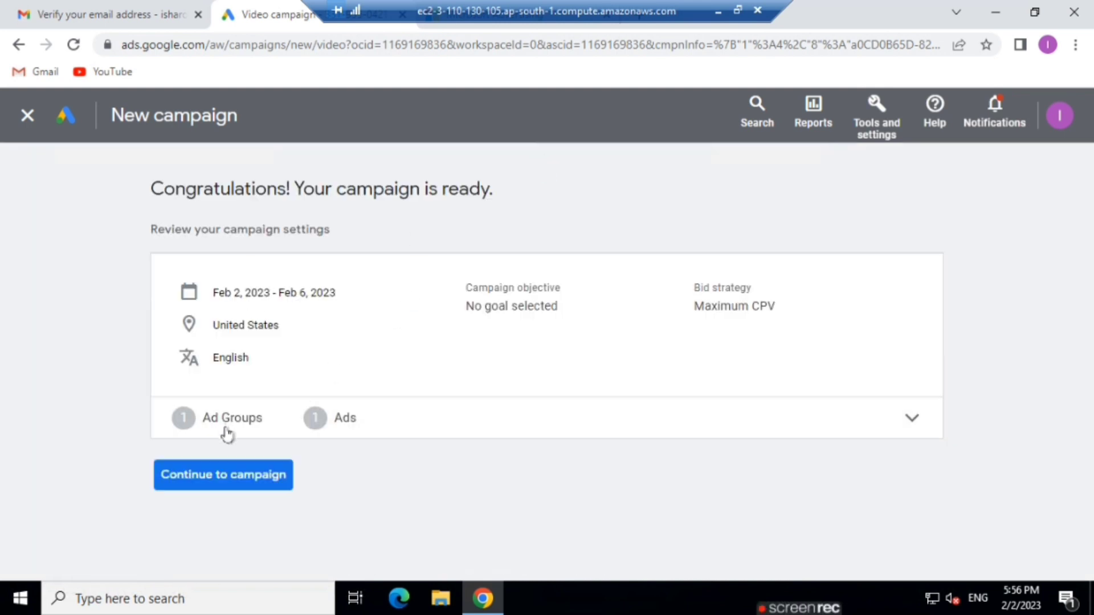
pyautogui.click(224, 484)
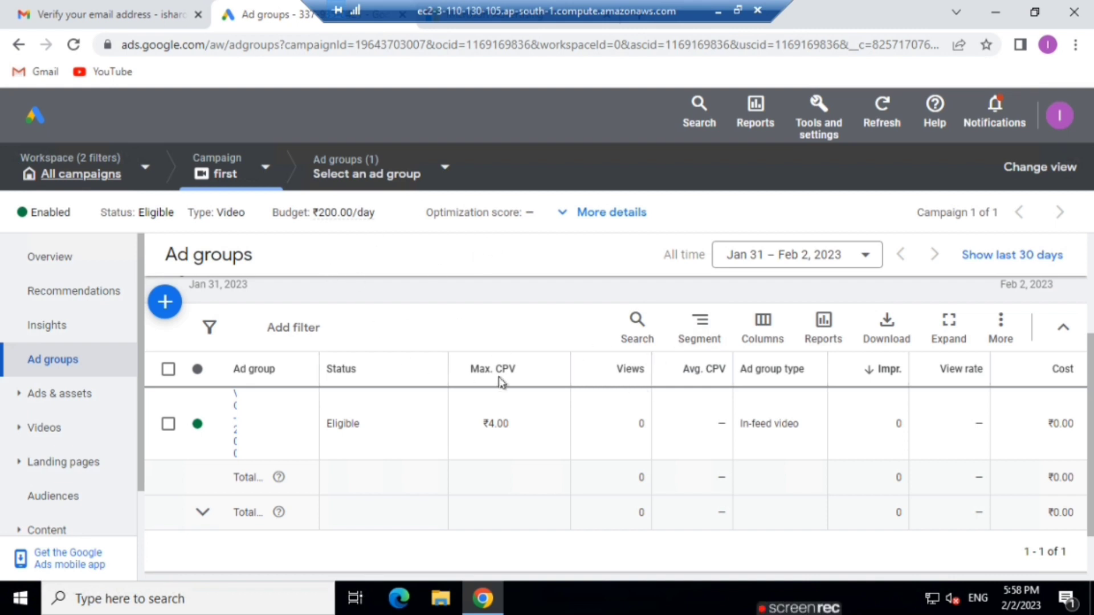
pyautogui.scroll(-1, 501, 373)
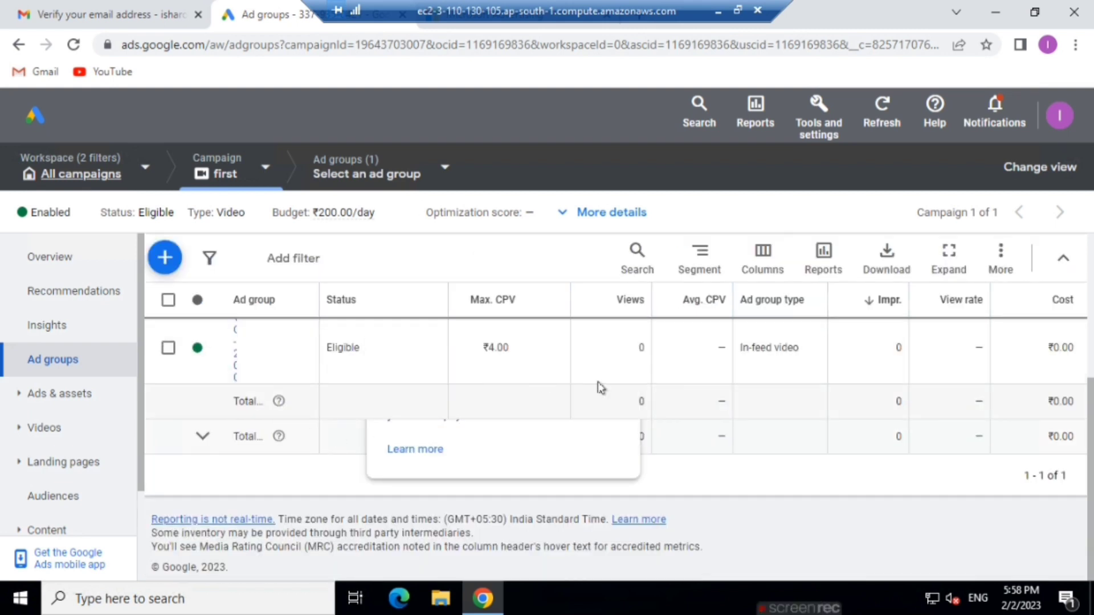